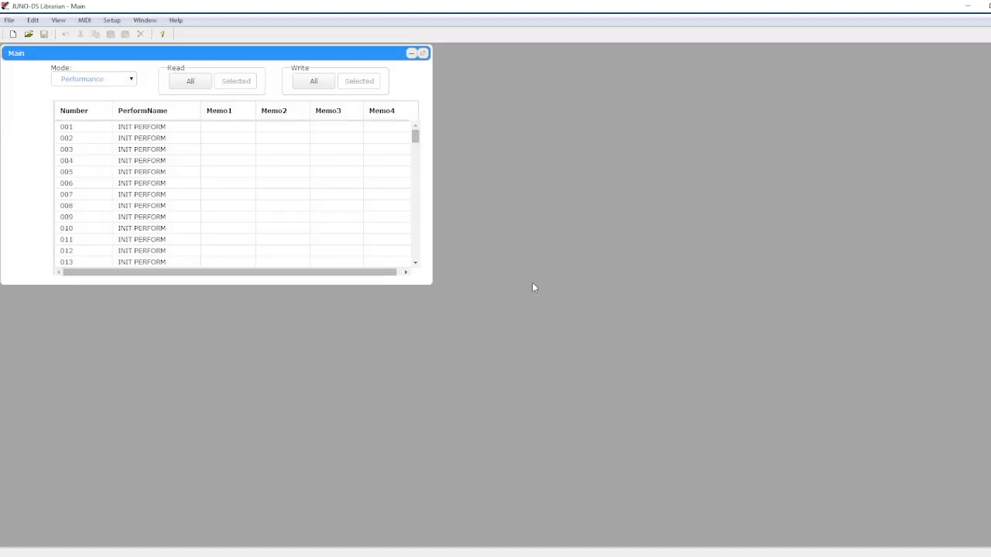
# Load all performances from the user area of the JUNO-DS into the Main list
pyautogui.click(183, 82)
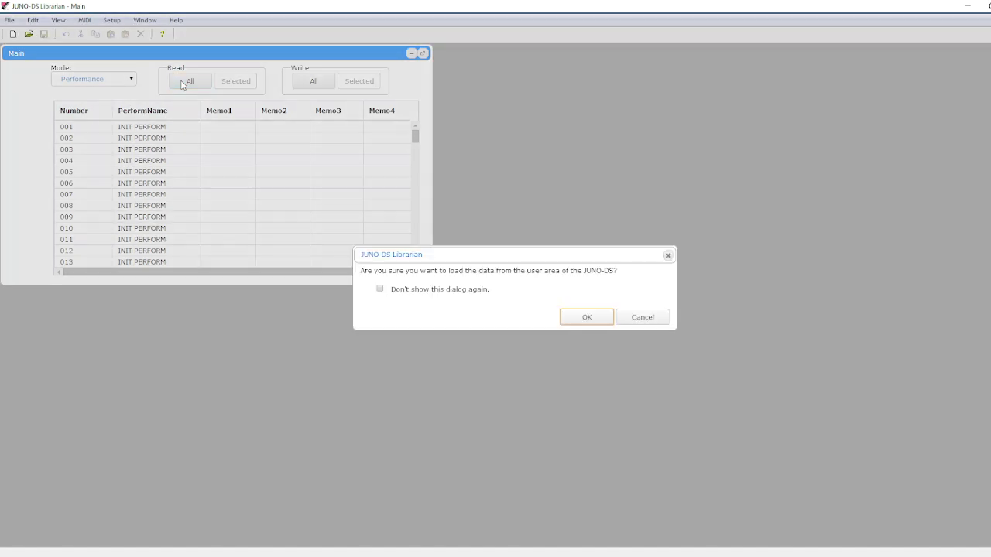
pyautogui.click(590, 319)
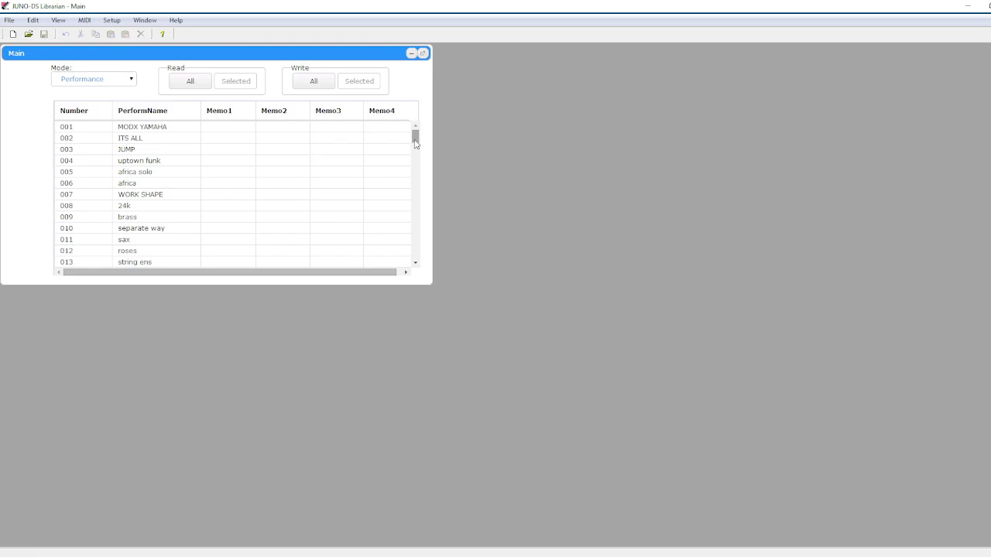
pyautogui.moveTo(416, 144); pyautogui.dragTo(418, 258)
pyautogui.click(410, 193)
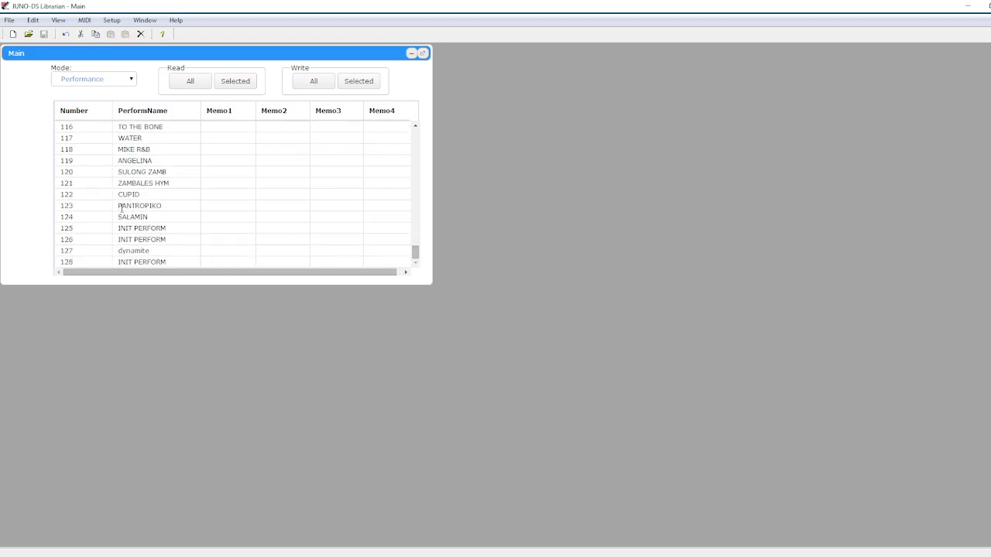
pyautogui.click(121, 207)
pyautogui.click(129, 217)
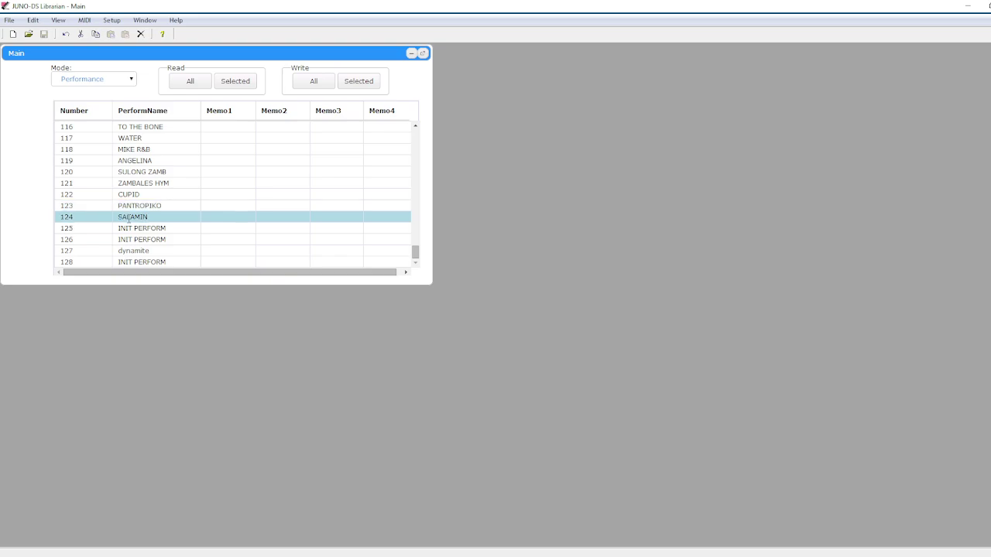
pyautogui.click(10, 21)
pyautogui.moveTo(42, 154)
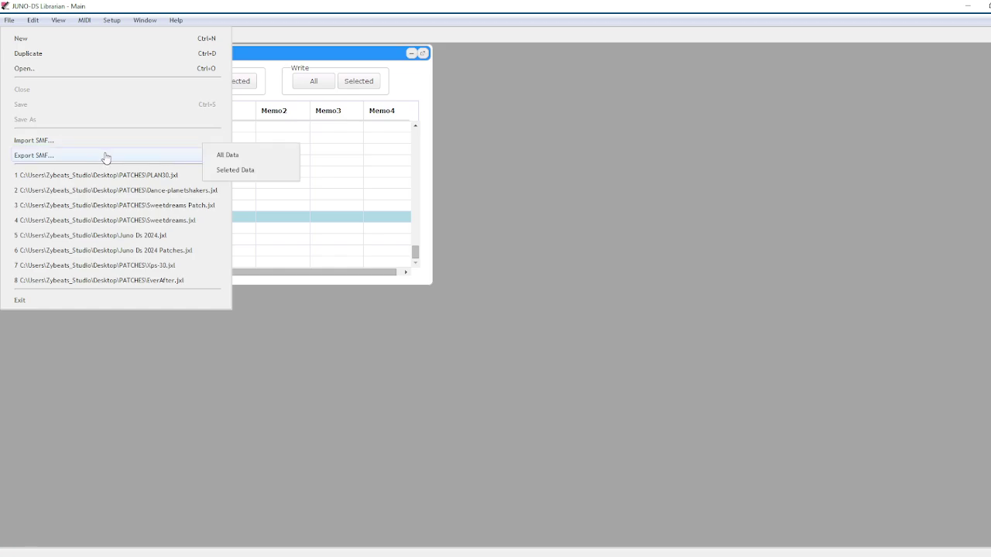
pyautogui.click(249, 161)
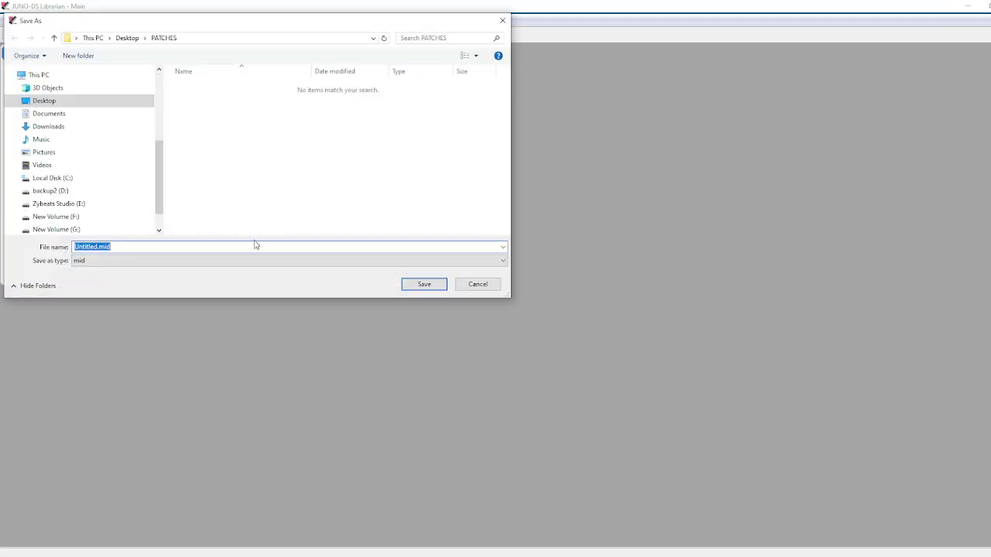
pyautogui.click(481, 285)
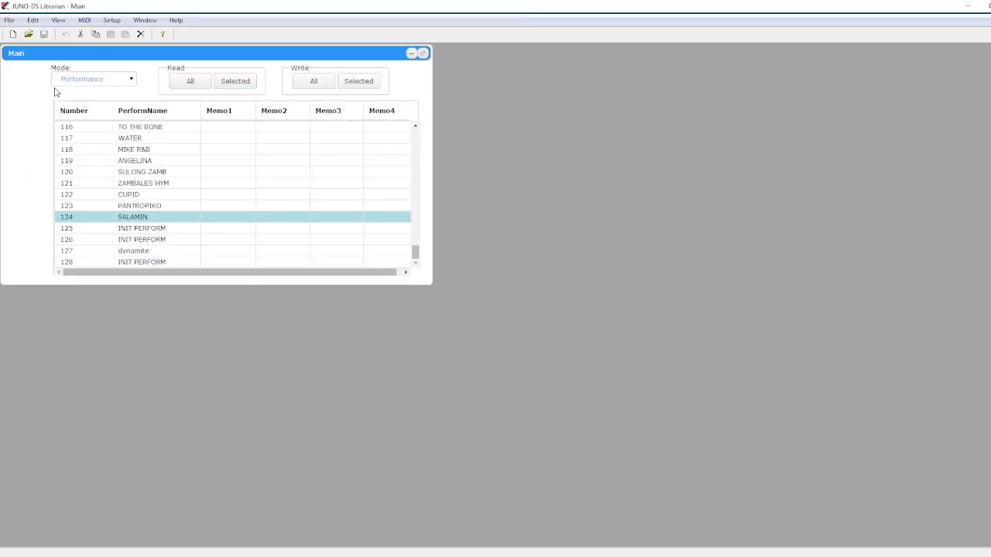
# Create a new empty library file and place its window beside the Main window
pyautogui.click(10, 21)
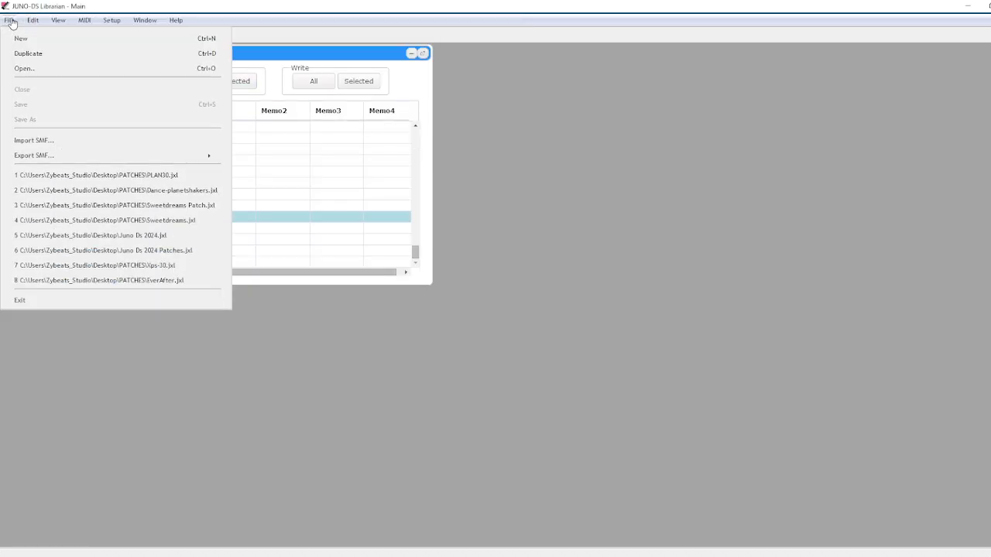
pyautogui.click(72, 39)
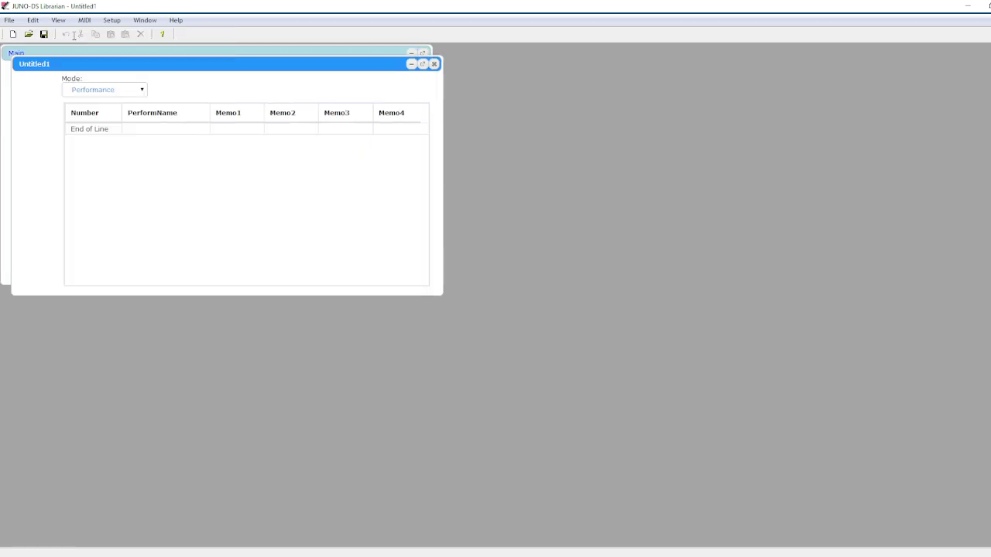
pyautogui.moveTo(262, 61); pyautogui.dragTo(711, 95)
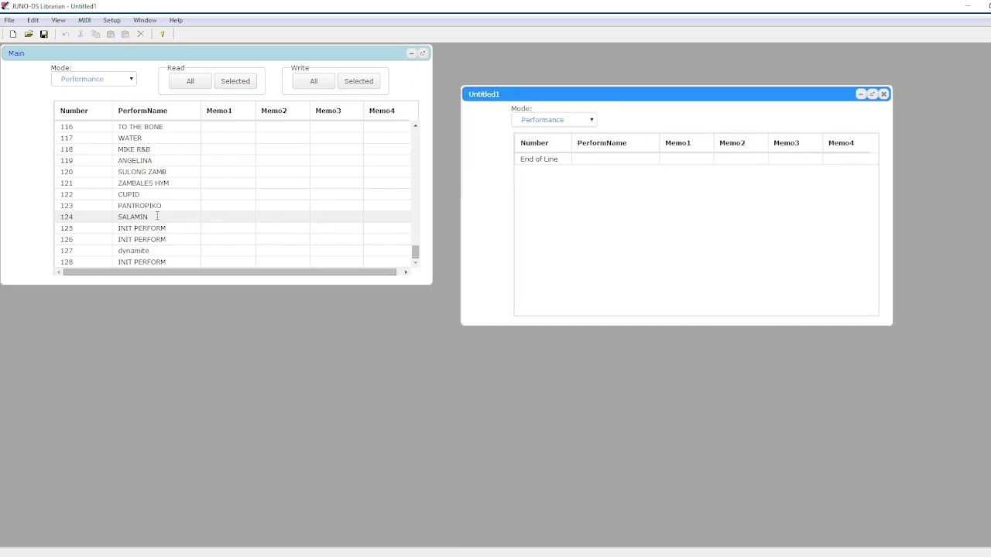
# Copy the performances PANTROPIKO and SALAMIN from the Main list into the new library file
pyautogui.click(169, 206)
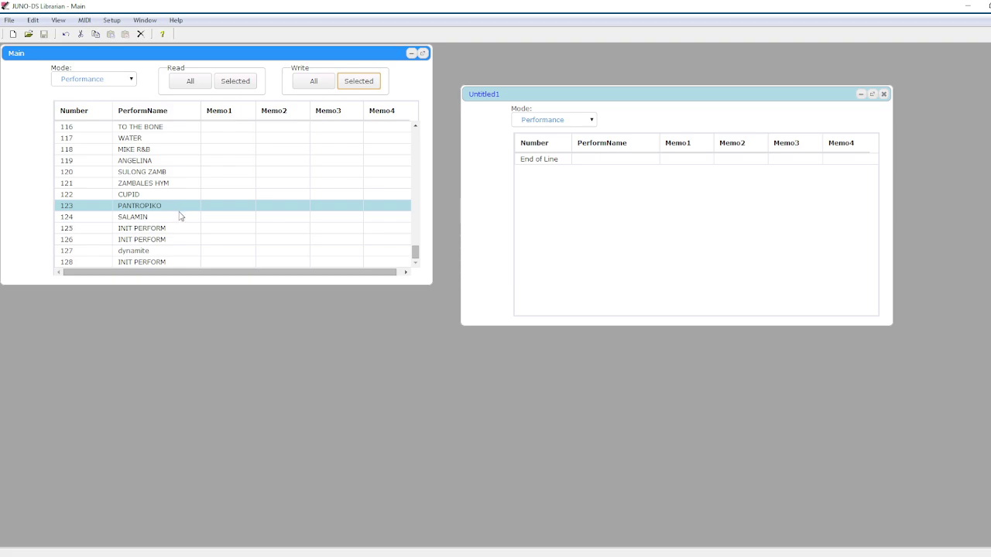
pyautogui.hotkey('ctrl', 'c')
pyautogui.click(569, 162)
pyautogui.hotkey('ctrl', 'v')
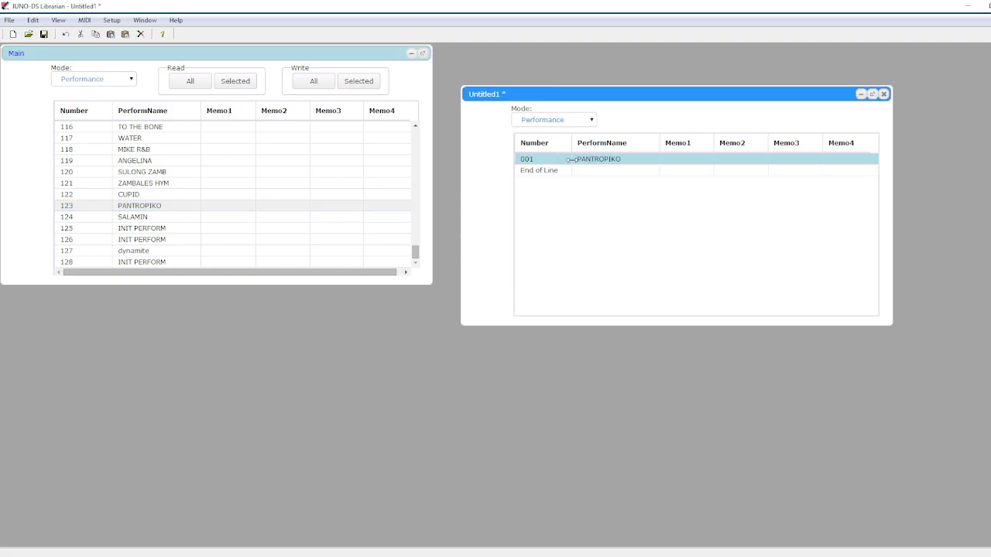
pyautogui.click(197, 219)
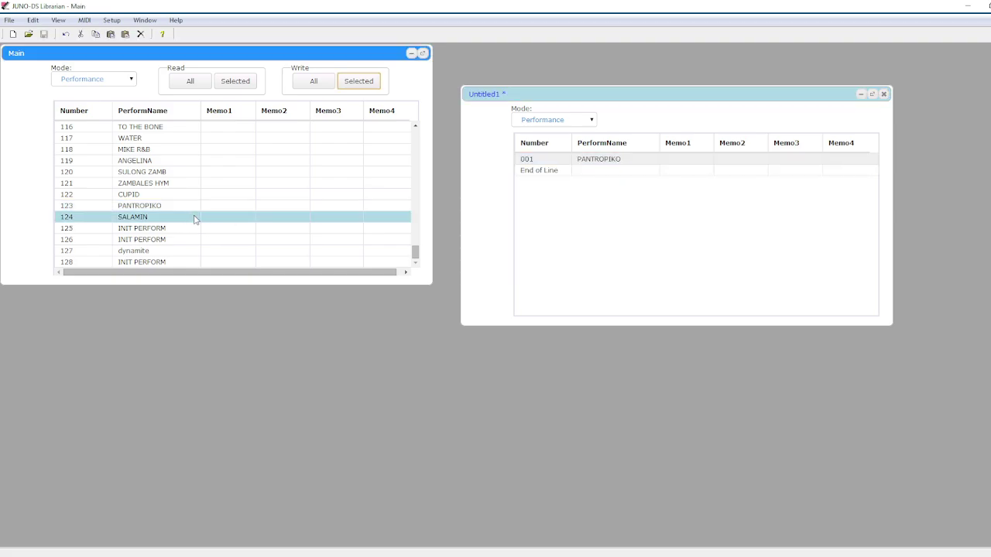
pyautogui.hotkey('ctrl', 'c')
pyautogui.click(627, 172)
pyautogui.hotkey('ctrl', 'v')
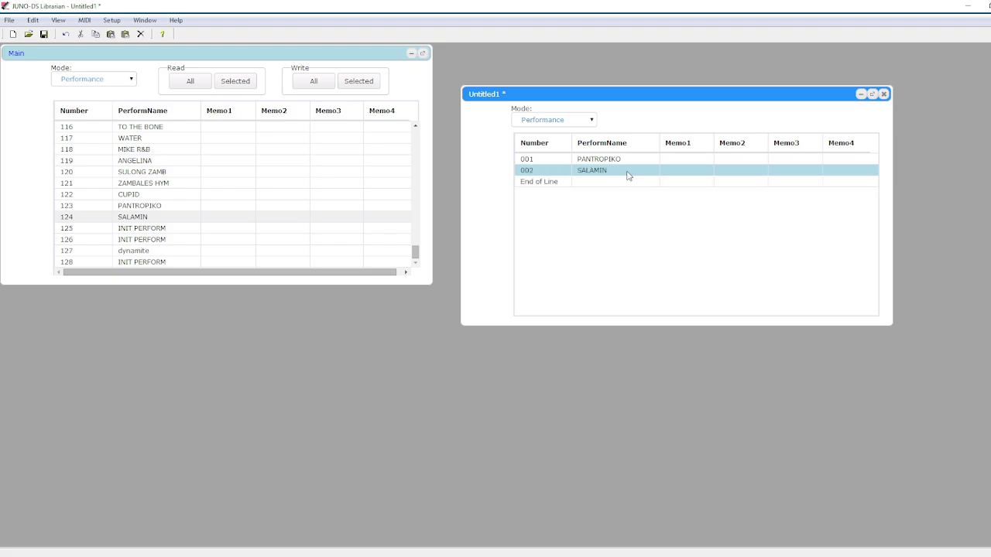
# Switch the Main list to Patch mode and load all patches from the JUNO-DS user area
pyautogui.click(122, 80)
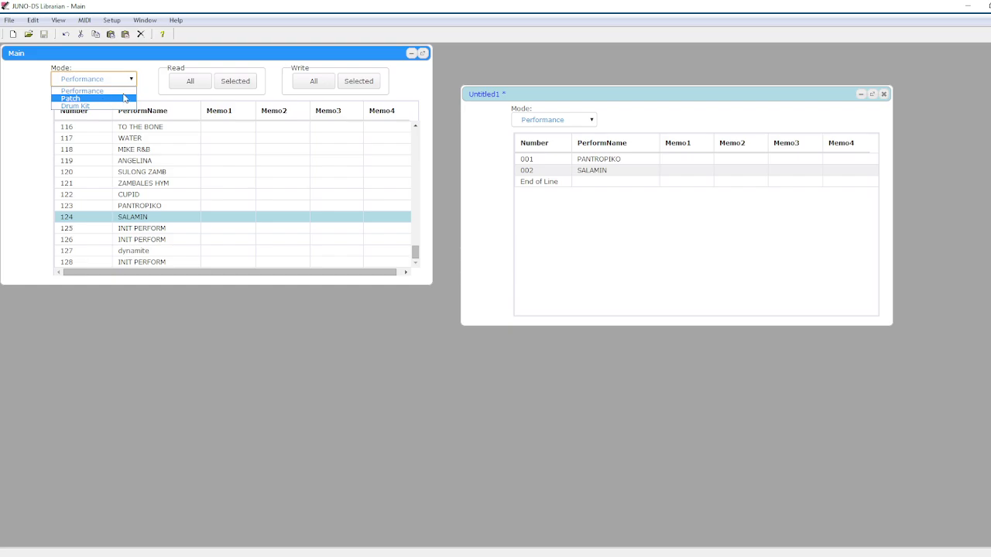
pyautogui.click(126, 99)
pyautogui.click(188, 84)
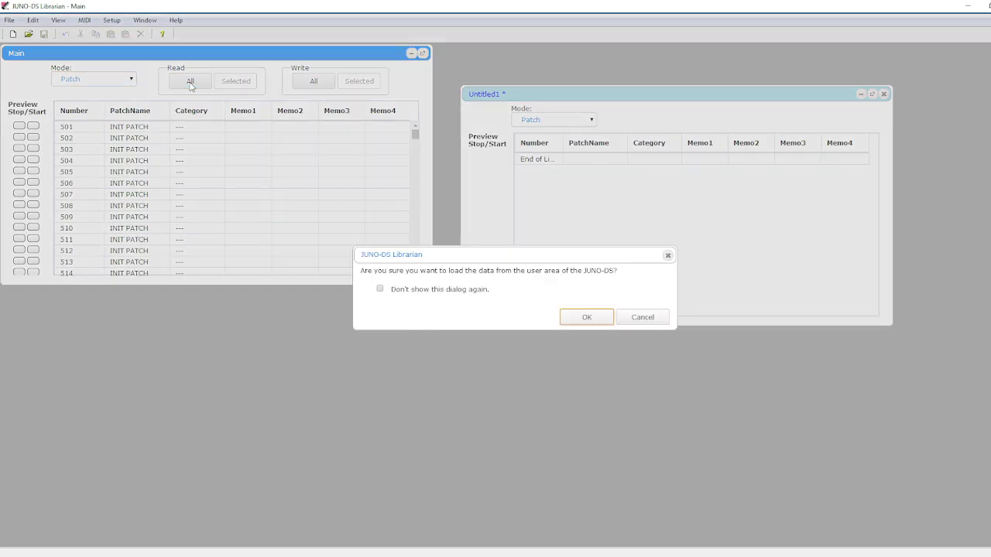
pyautogui.click(583, 318)
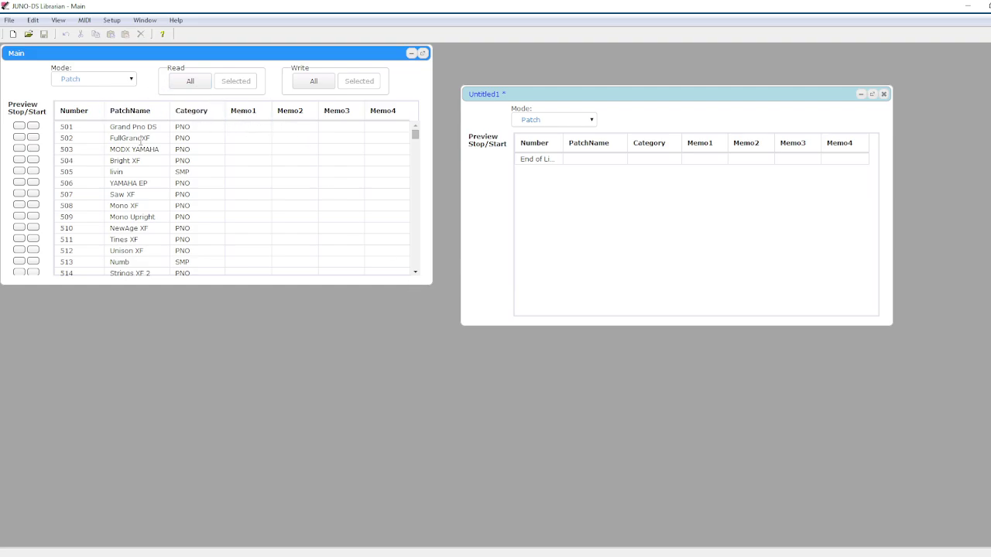
# Copy patch 665 pantropikota from the Main list into the new library file
pyautogui.scroll(-19, 162, 226)
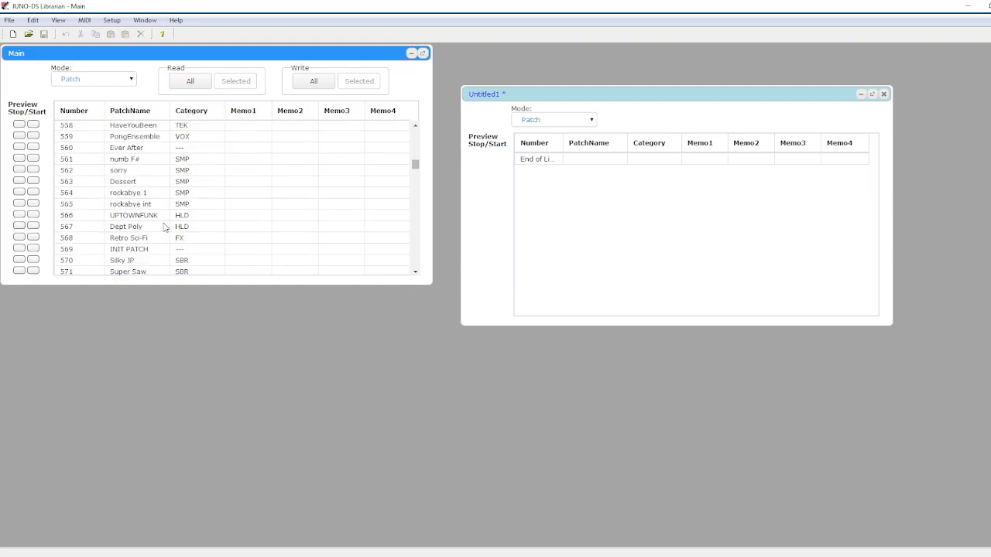
pyautogui.scroll(-20, 164, 227)
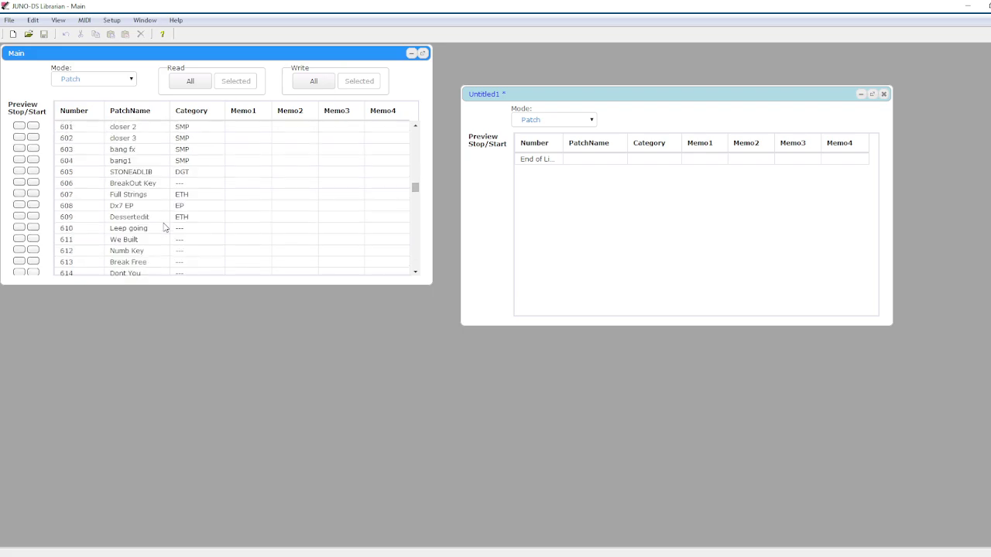
pyautogui.scroll(5, 166, 226)
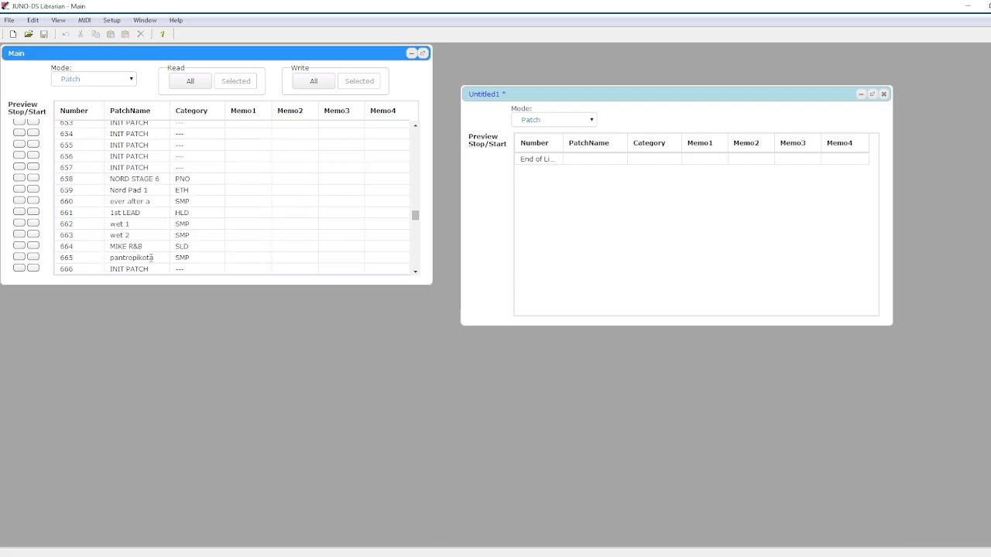
pyautogui.click(153, 257)
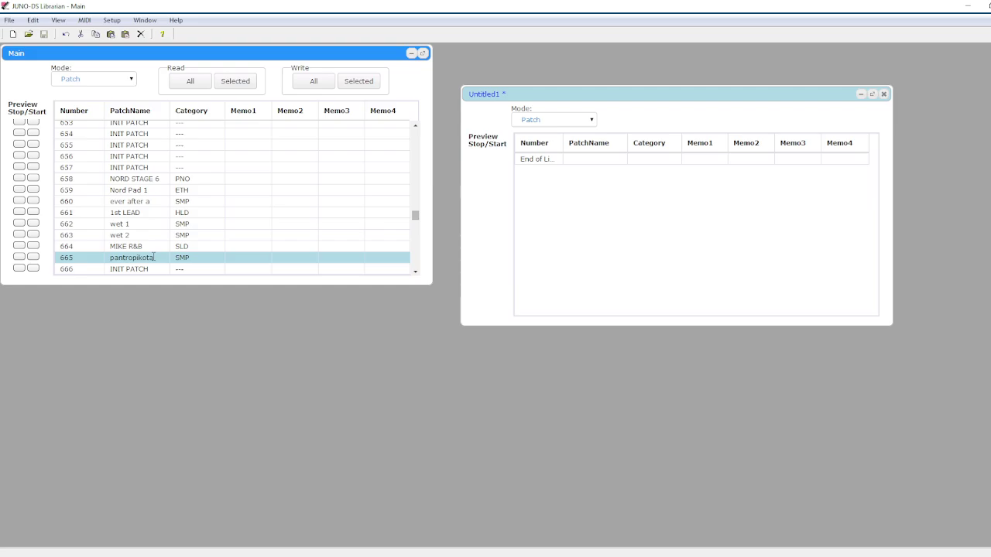
pyautogui.click(572, 164)
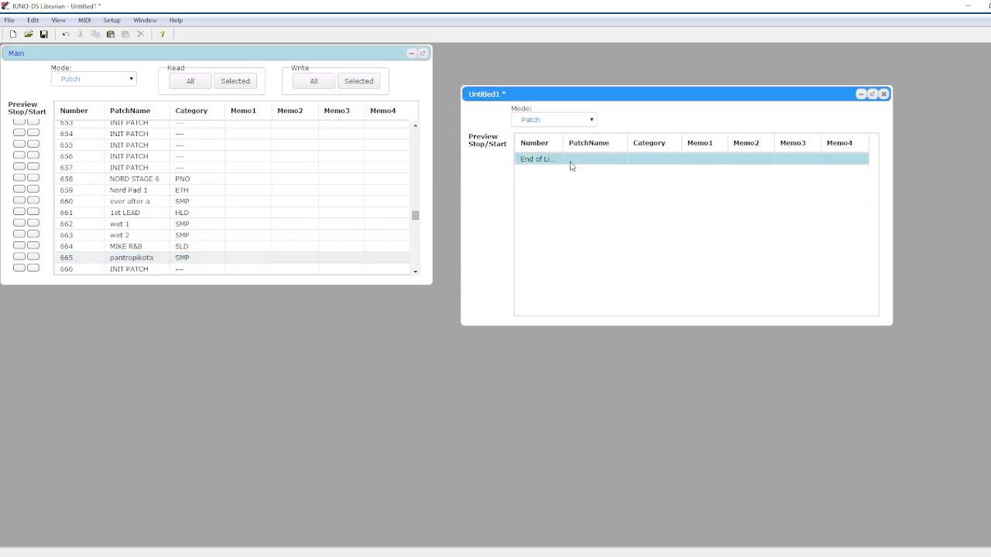
pyautogui.hotkey('ctrl', 'v')
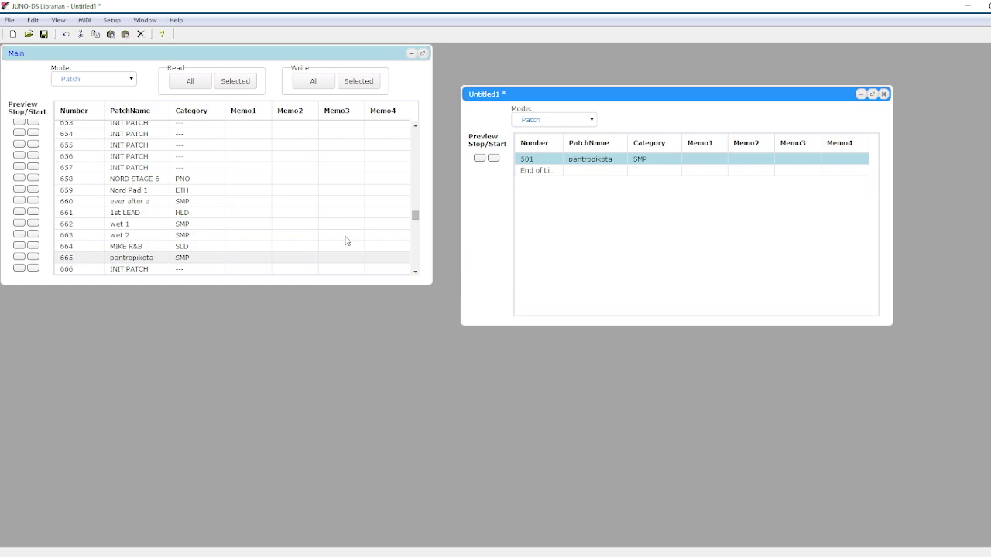
# Look through the Main patch list for further patches belonging to the copied performances
pyautogui.click(416, 217)
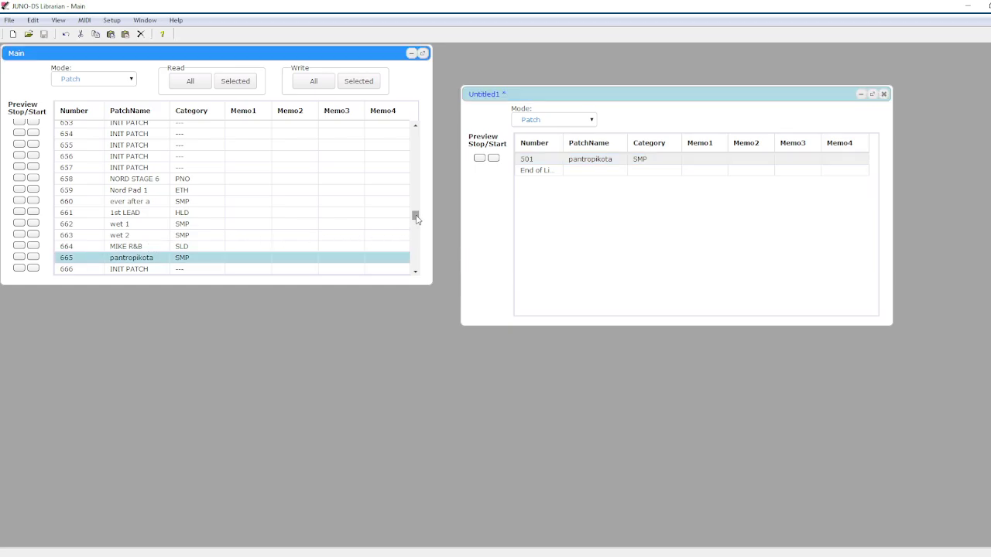
pyautogui.scroll(6, 232, 234)
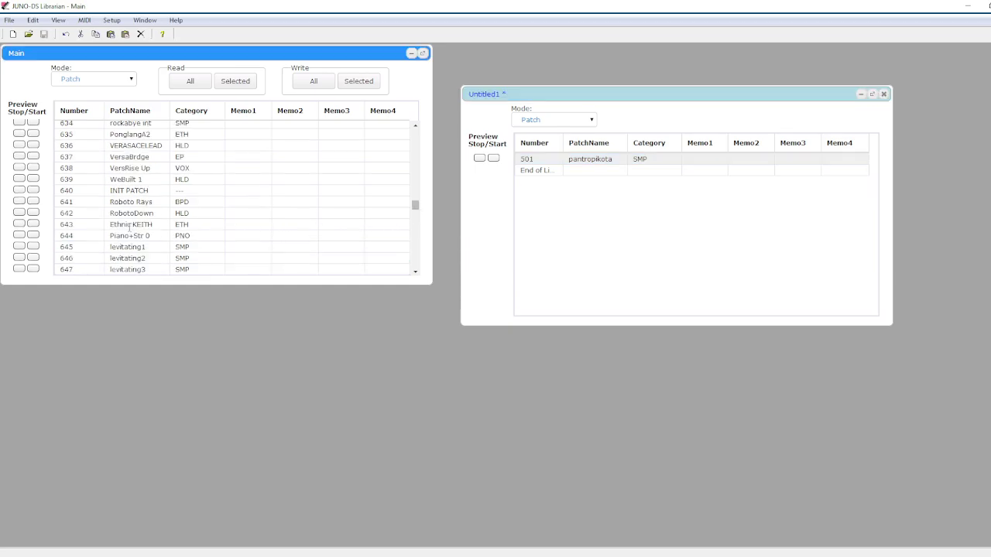
pyautogui.scroll(-8, 130, 246)
pyautogui.scroll(-5, 130, 246)
pyautogui.scroll(6, 155, 243)
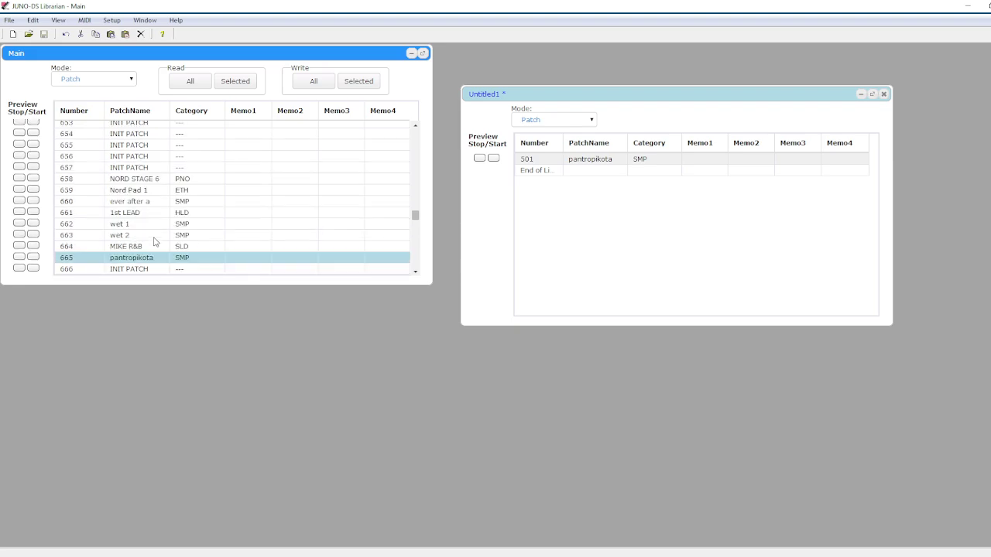
pyautogui.scroll(6, 154, 242)
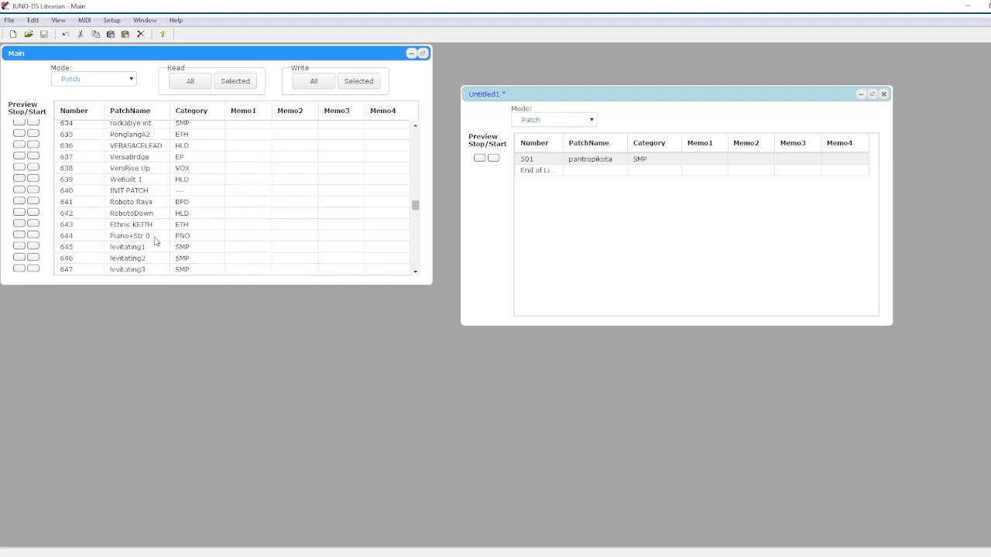
pyautogui.scroll(-20, 154, 242)
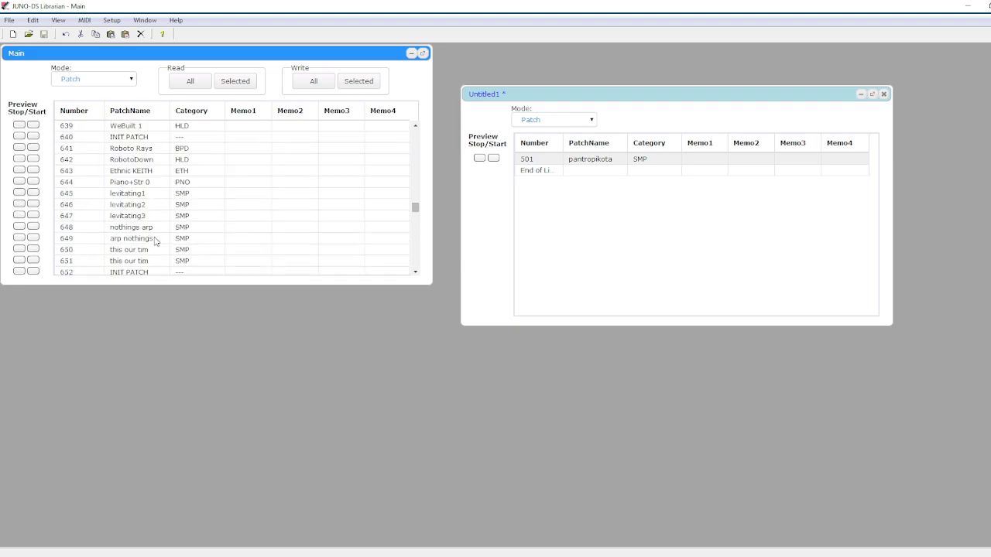
pyautogui.scroll(20, 155, 242)
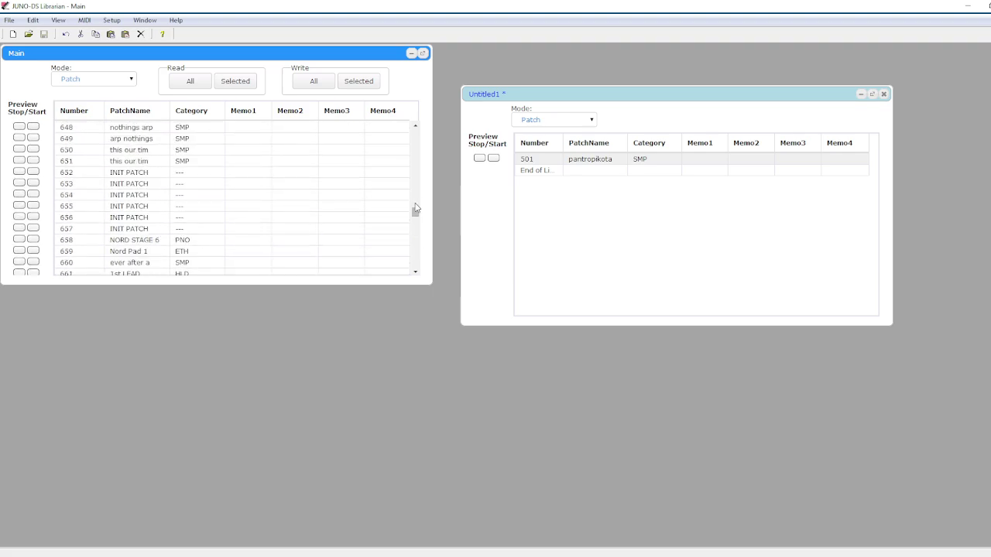
pyautogui.moveTo(416, 212); pyautogui.dragTo(416, 198)
pyautogui.scroll(3, 416, 211)
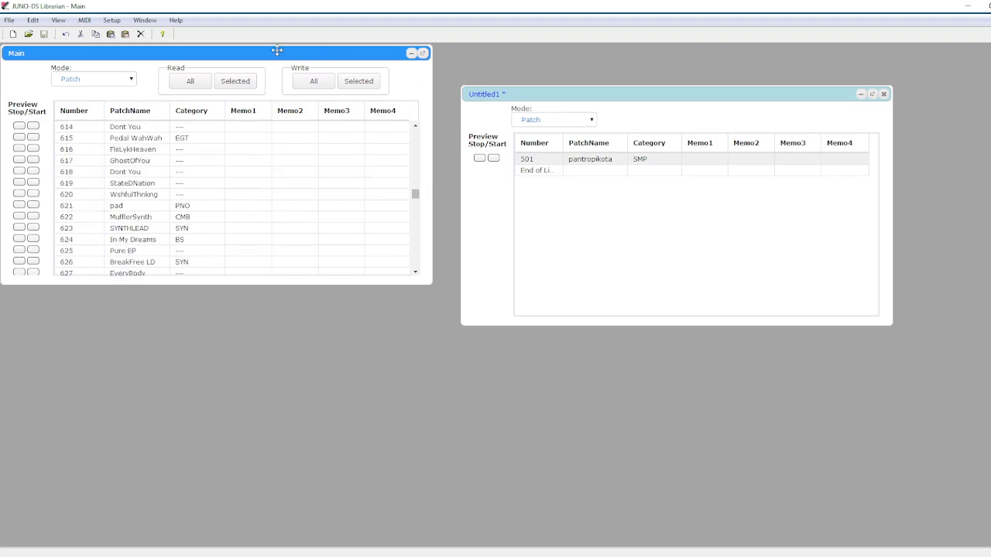
# Switch the new library file back to Performance mode and save it as BINI in the PATCHES folder
pyautogui.click(577, 121)
pyautogui.click(570, 133)
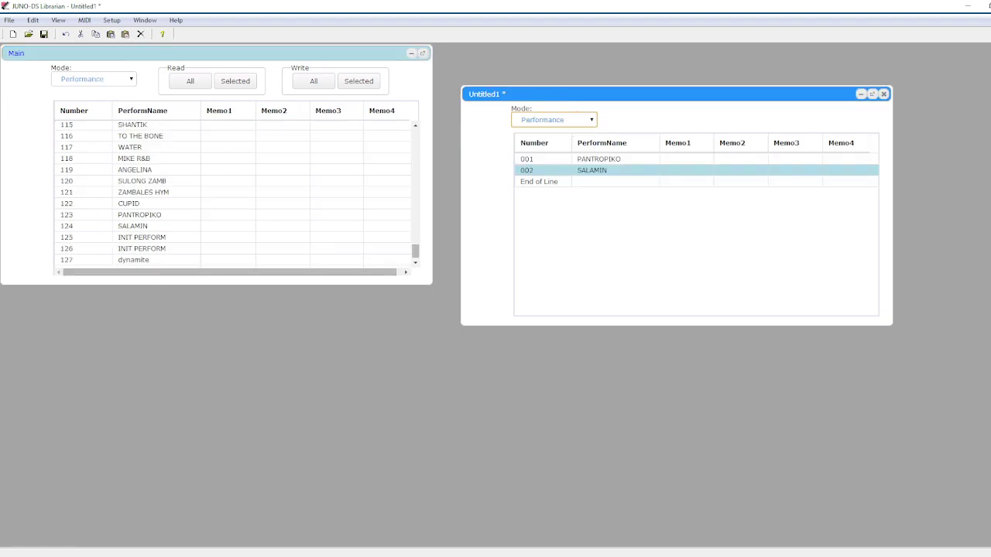
pyautogui.click(9, 21)
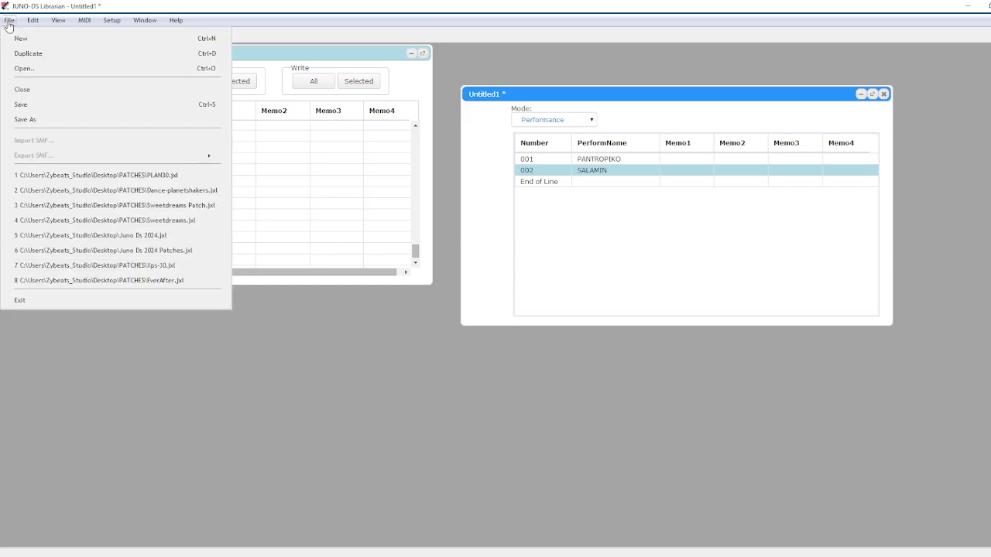
pyautogui.click(47, 106)
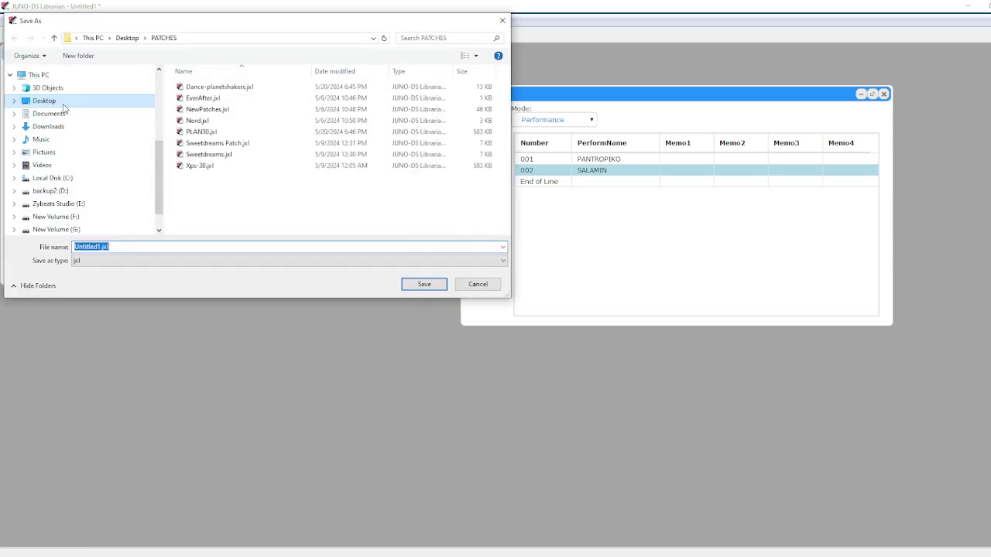
pyautogui.click(99, 247)
pyautogui.doubleClick(101, 247)
pyautogui.write('BINI')
pyautogui.click(424, 284)
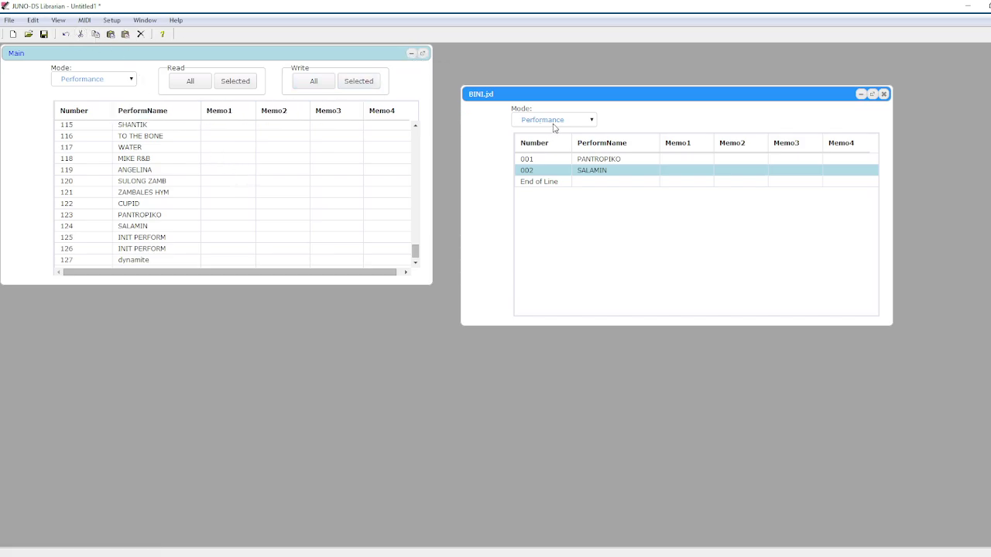
pyautogui.moveTo(549, 93); pyautogui.dragTo(278, 113)
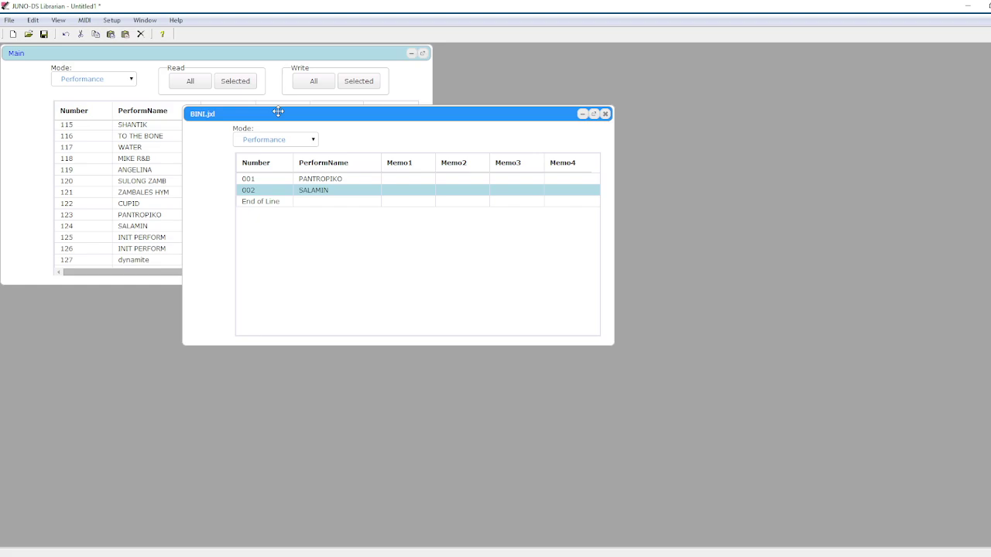
# Switch the BINI library file to Patch mode and place its window beside the Main list
pyautogui.click(292, 141)
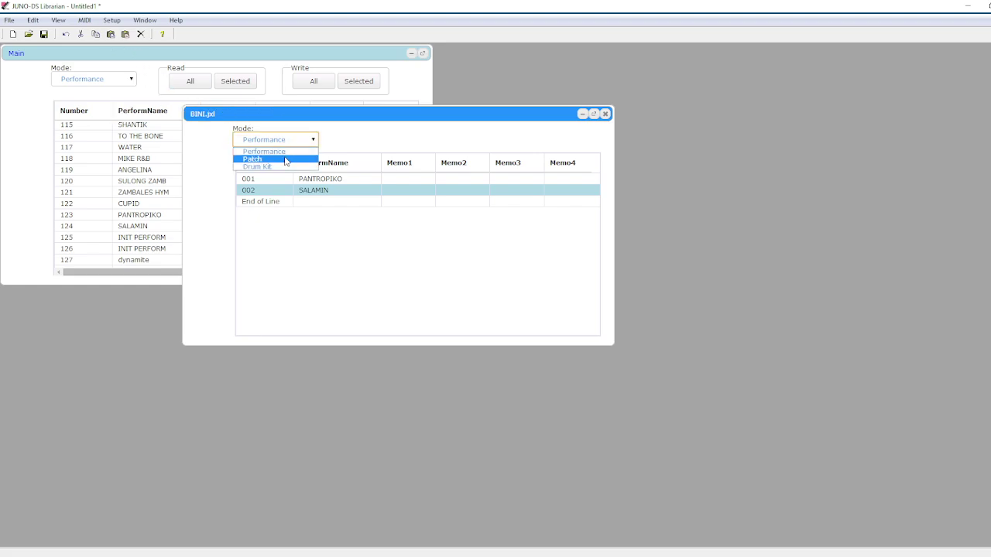
pyautogui.click(285, 151)
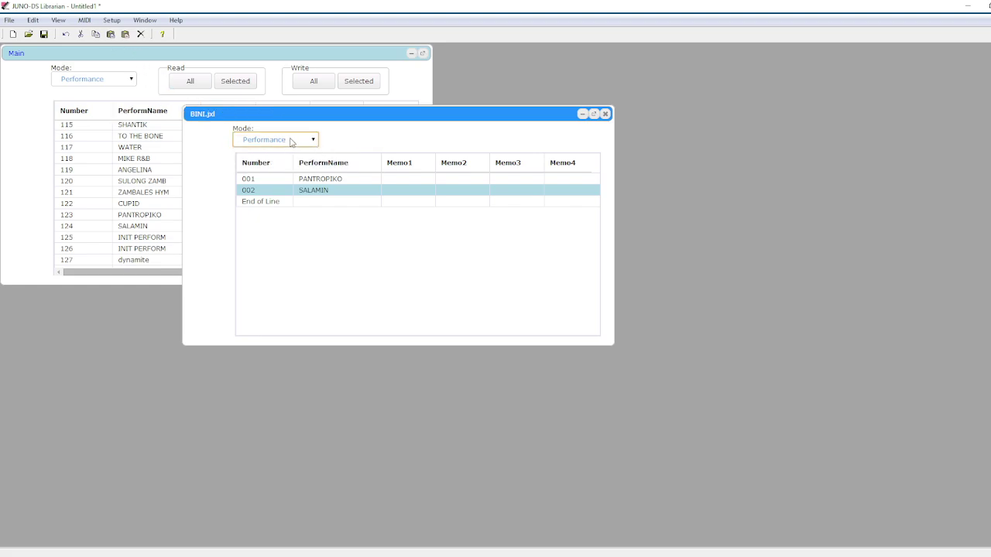
pyautogui.click(292, 141)
pyautogui.click(285, 162)
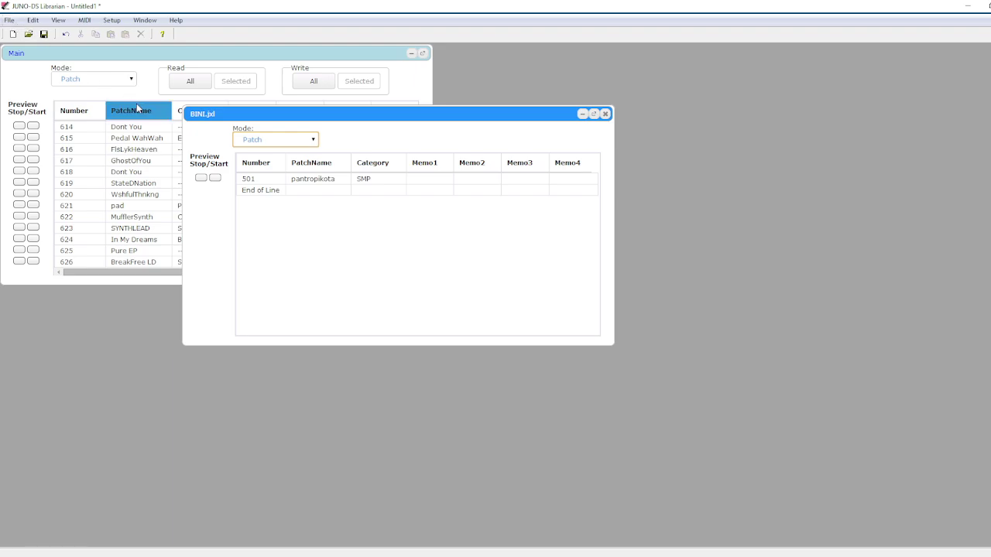
pyautogui.moveTo(284, 113); pyautogui.dragTo(566, 81)
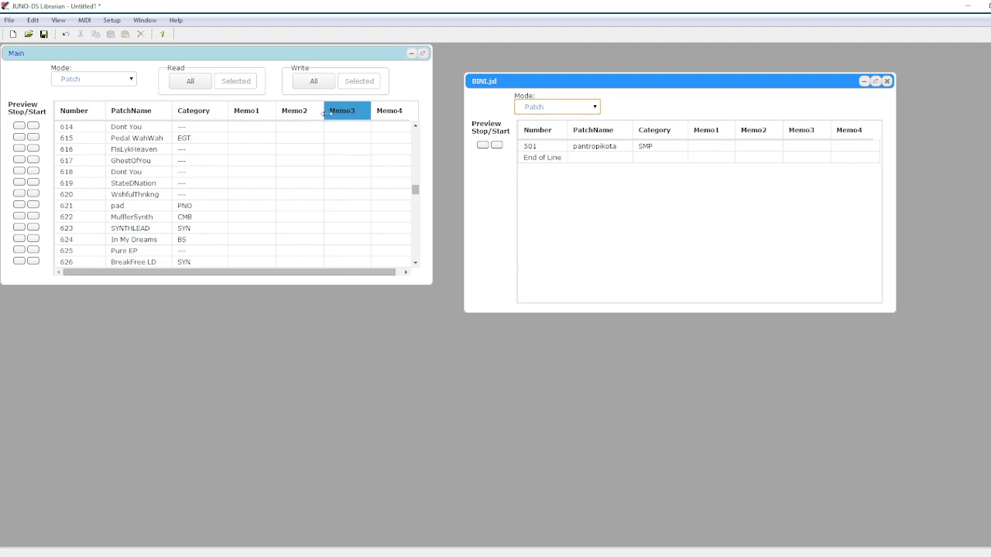
# Set both the MIDI input and output devices to JUNO-DS
pyautogui.click(114, 21)
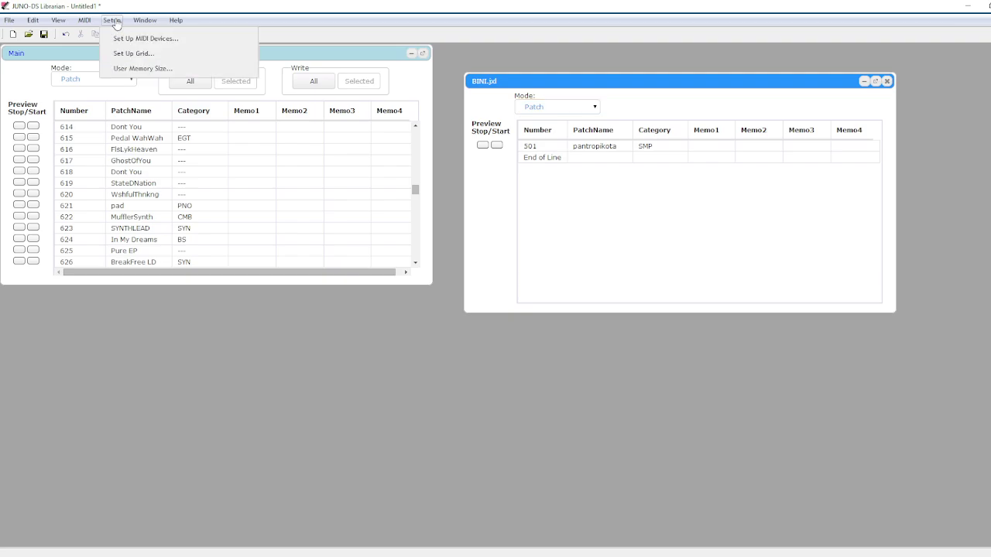
pyautogui.click(133, 37)
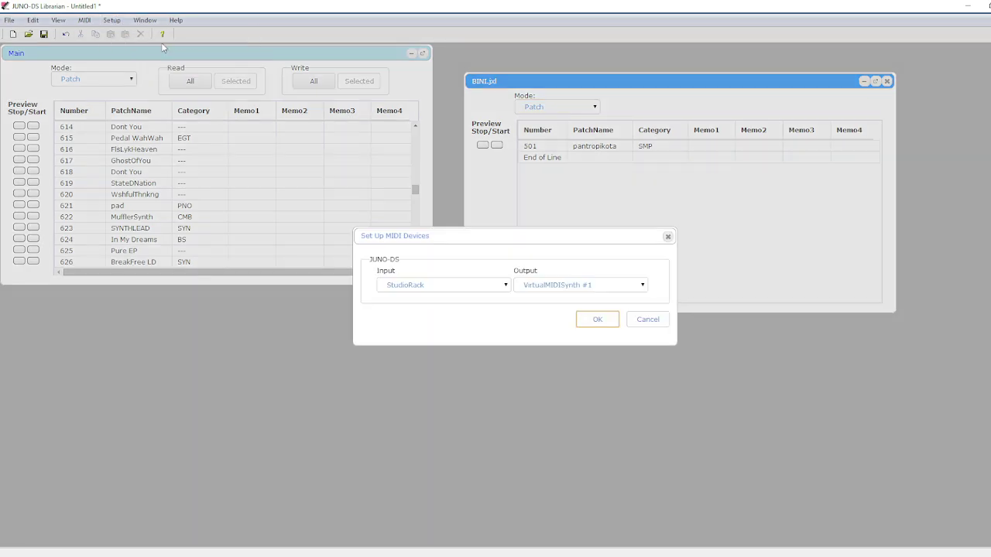
pyautogui.click(450, 286)
pyautogui.click(442, 320)
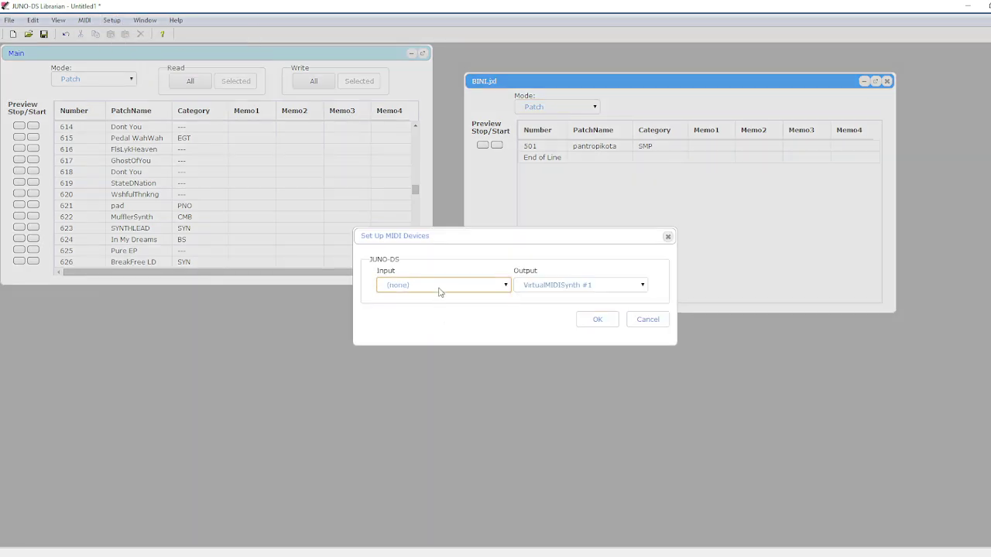
pyautogui.click(438, 287)
pyautogui.click(435, 313)
pyautogui.click(546, 286)
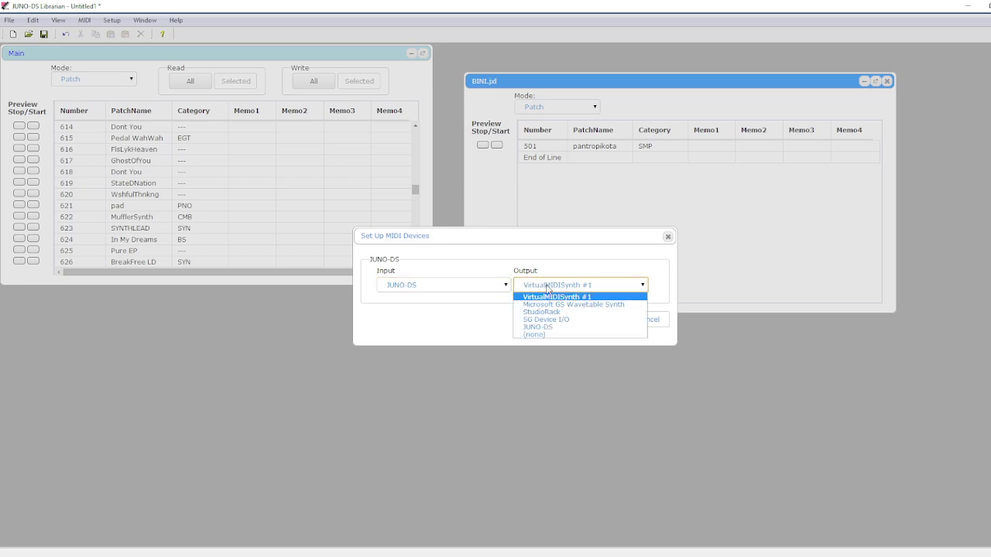
pyautogui.click(557, 326)
pyautogui.click(596, 320)
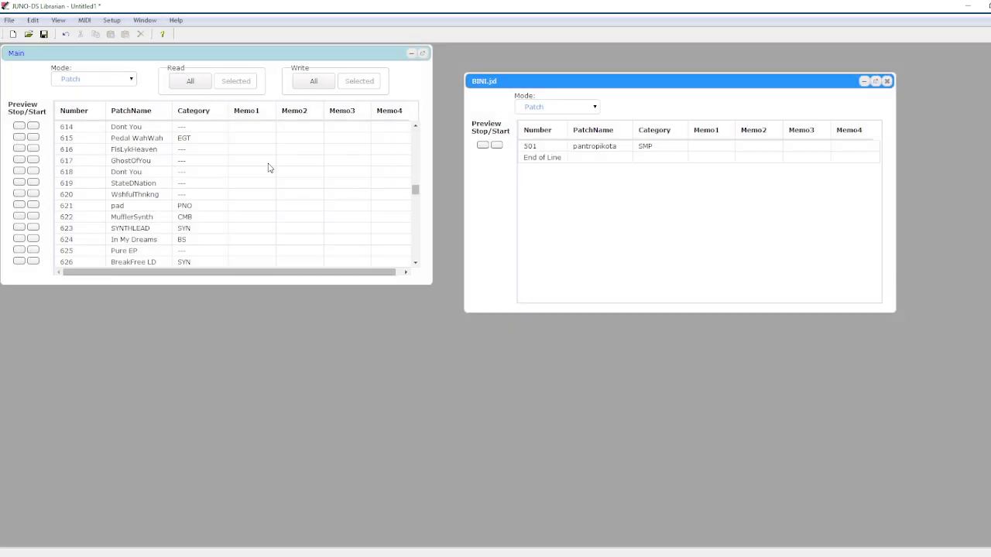
# Load all patches from the JUNO-DS user area into the Main list
pyautogui.click(190, 82)
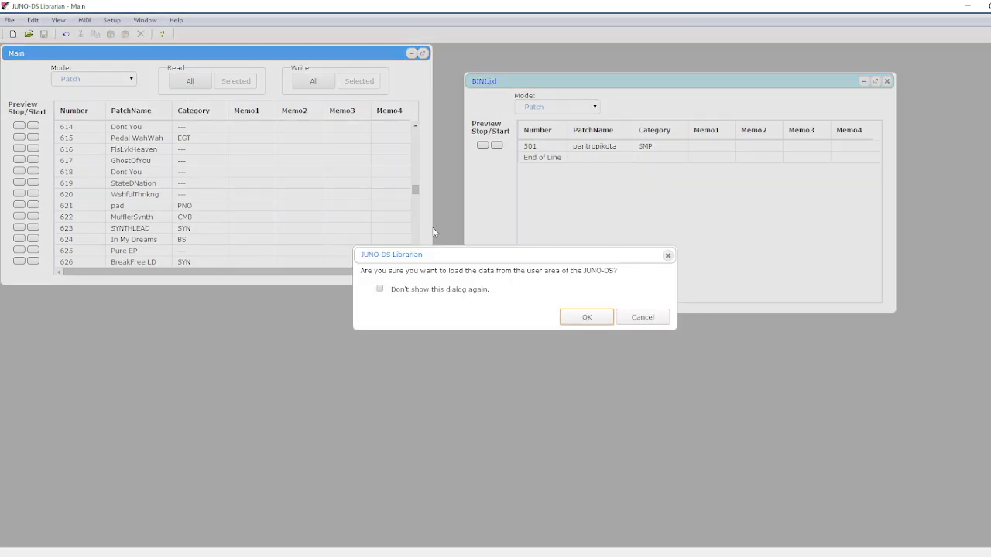
pyautogui.click(573, 320)
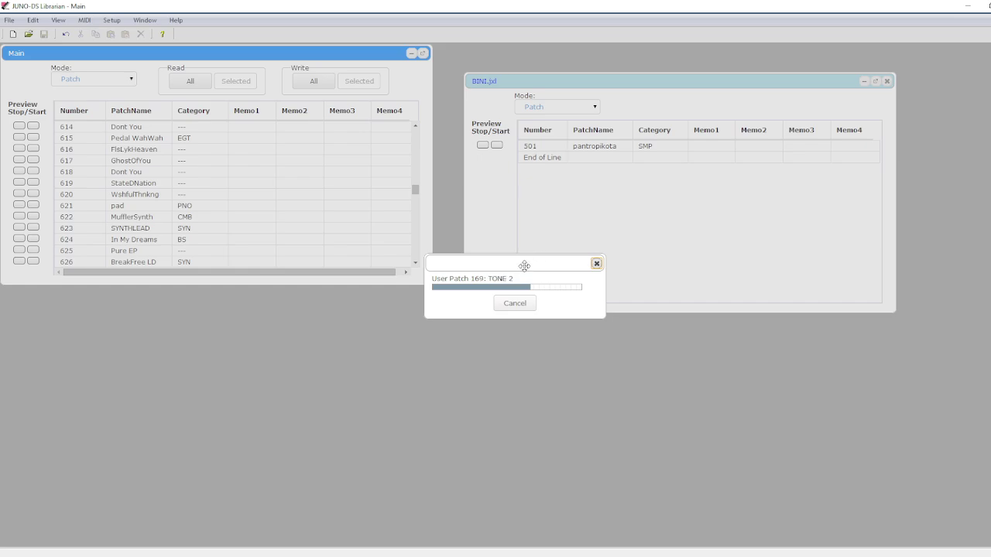
pyautogui.moveTo(488, 266); pyautogui.dragTo(638, 325)
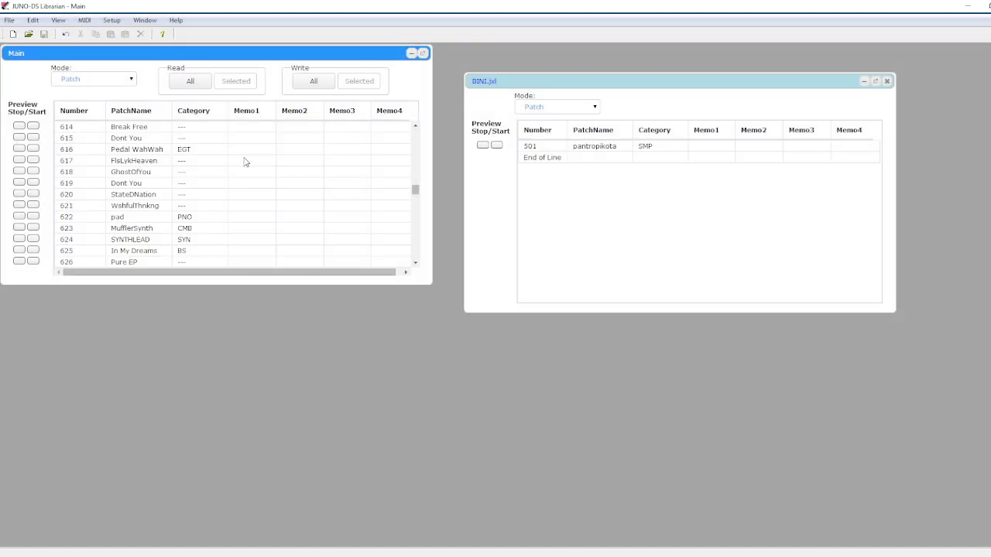
# Switch the BINI library file back to Performance mode so both lists show performances
pyautogui.click(586, 106)
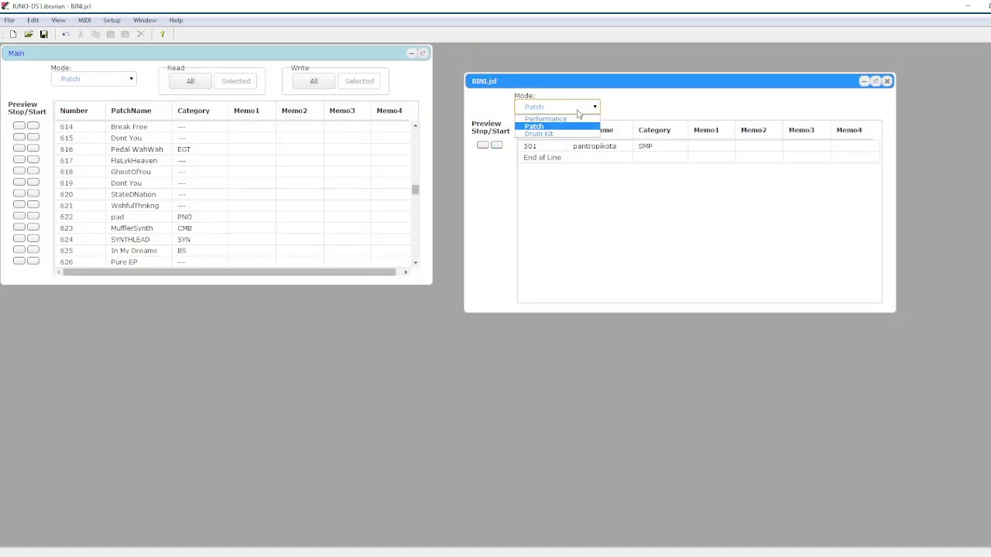
pyautogui.click(567, 120)
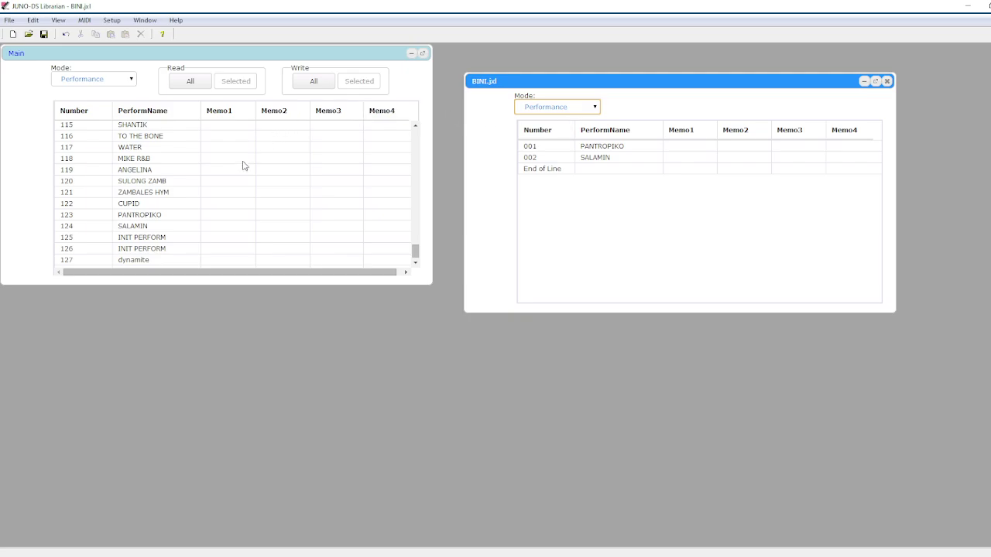
pyautogui.scroll(-1, 243, 165)
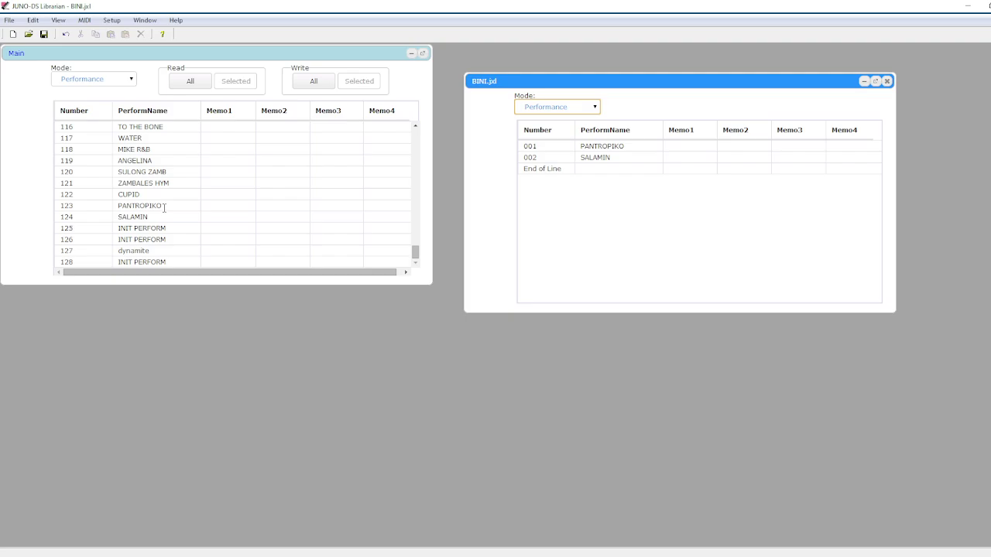
# Insert the PANTROPIKO performance from BINI at number 123 of the Main list and delete the duplicate at number 124
pyautogui.click(164, 206)
pyautogui.click(602, 145)
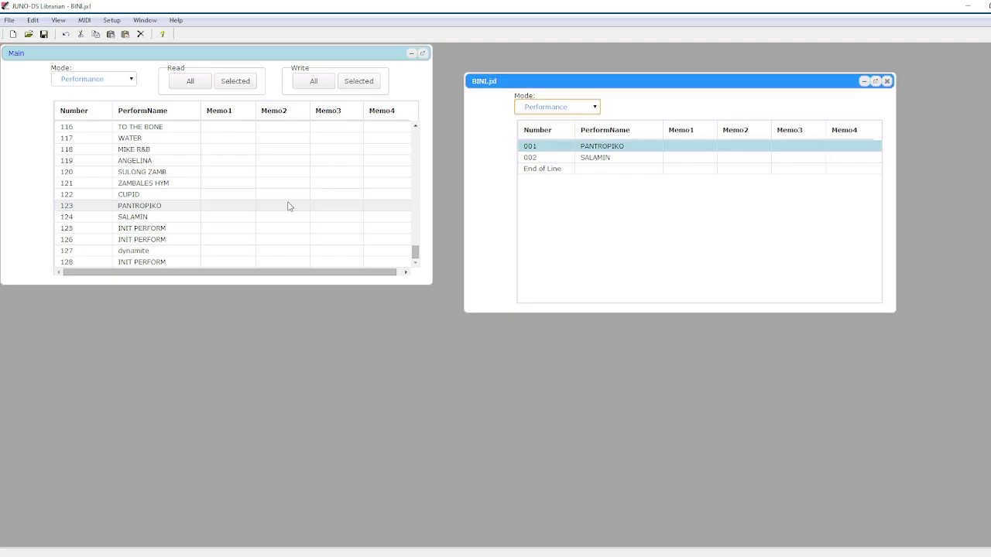
pyautogui.click(173, 211)
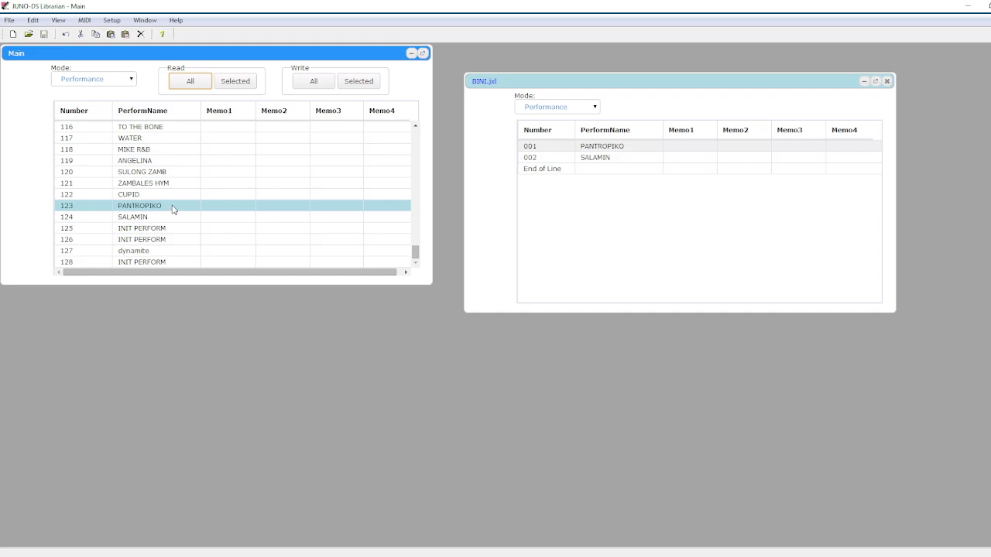
pyautogui.hotkey('ctrl', 'v')
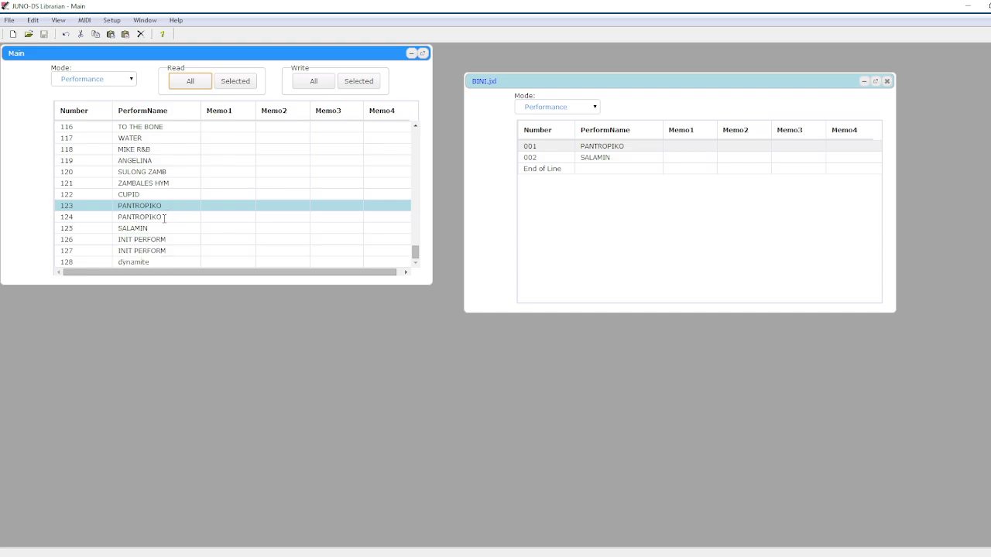
pyautogui.click(163, 219)
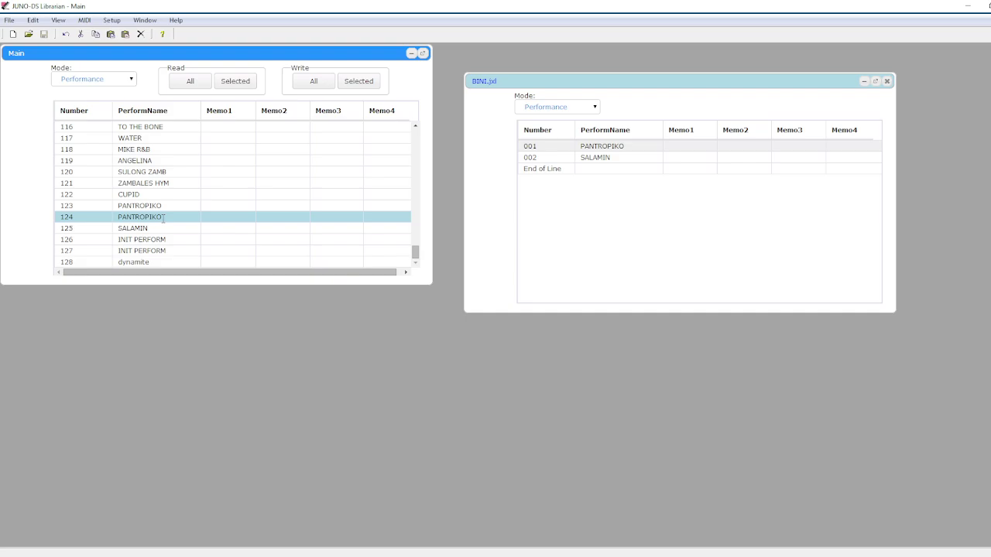
pyautogui.press('Delete')
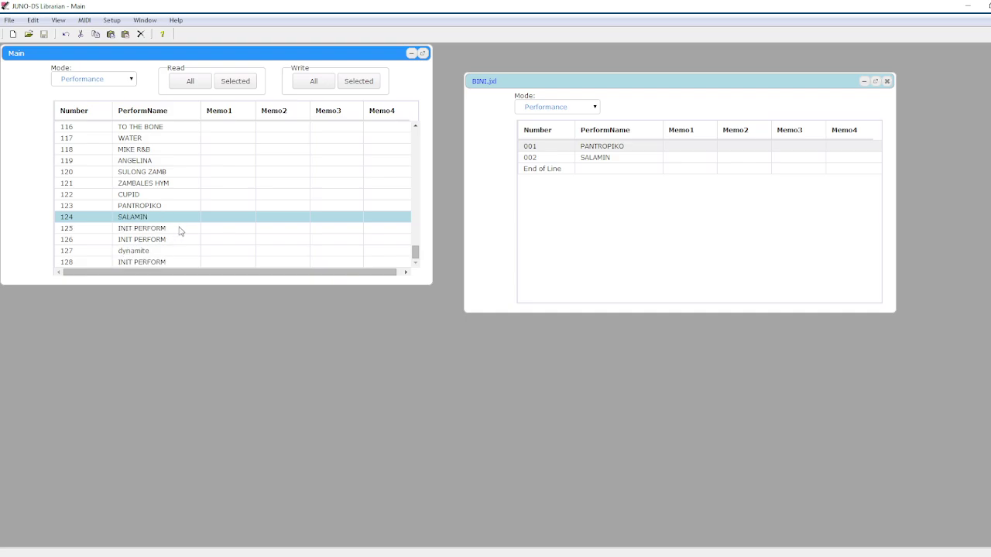
pyautogui.click(623, 160)
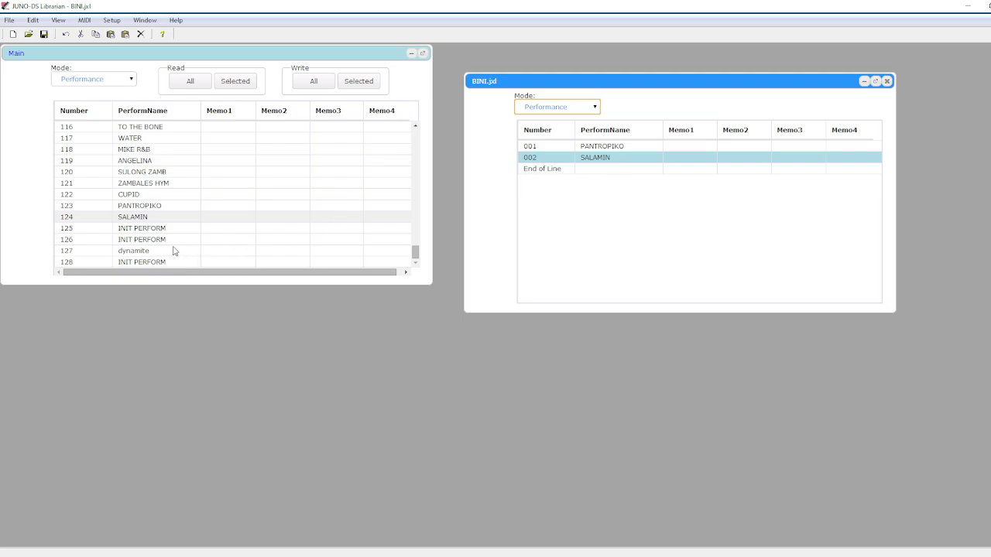
pyautogui.scroll(13, 175, 250)
pyautogui.scroll(20, 173, 248)
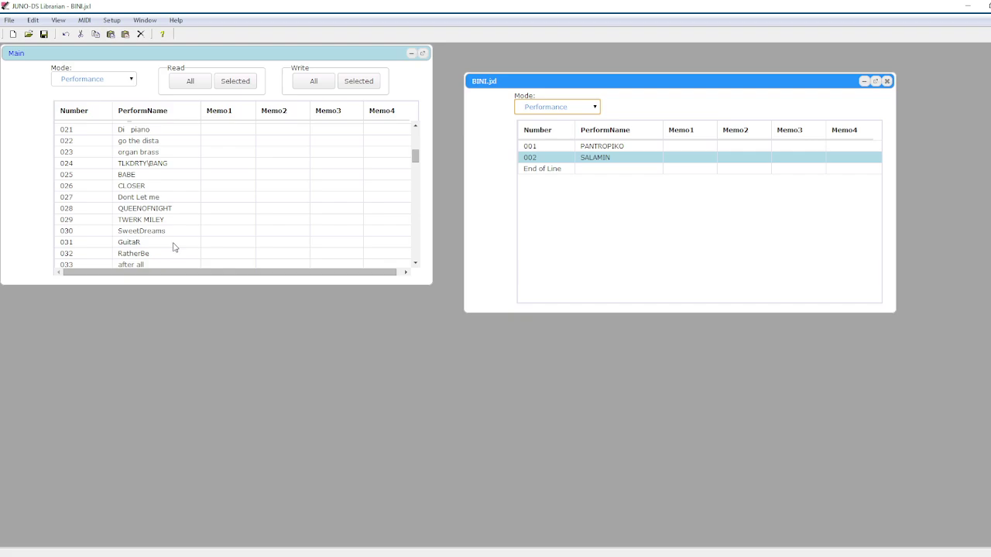
pyautogui.scroll(-20, 176, 245)
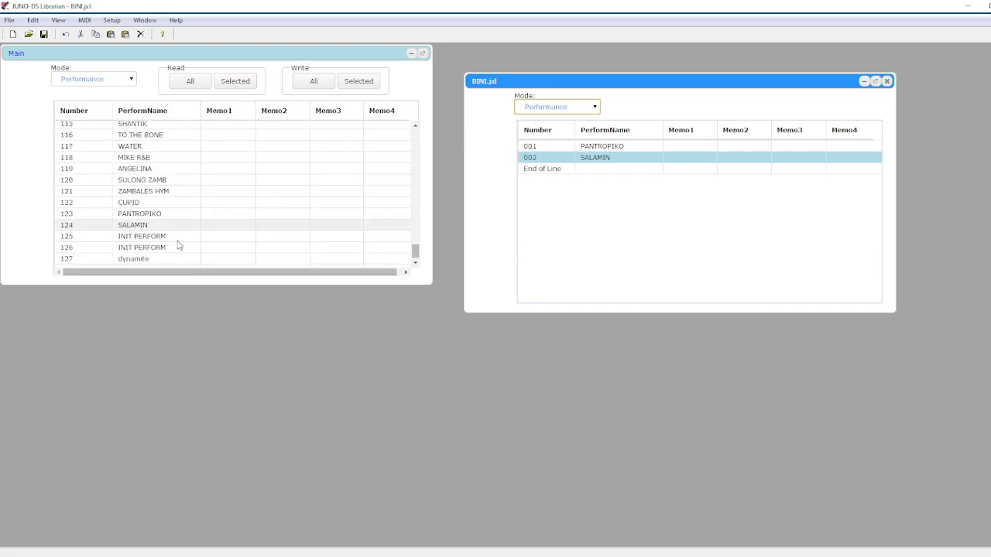
pyautogui.scroll(-1, 179, 246)
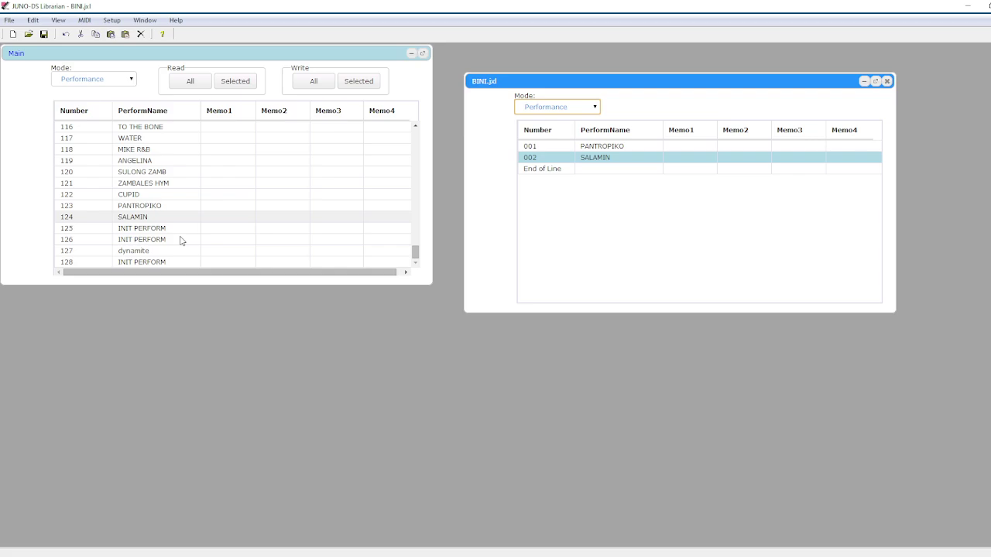
pyautogui.scroll(15, 180, 240)
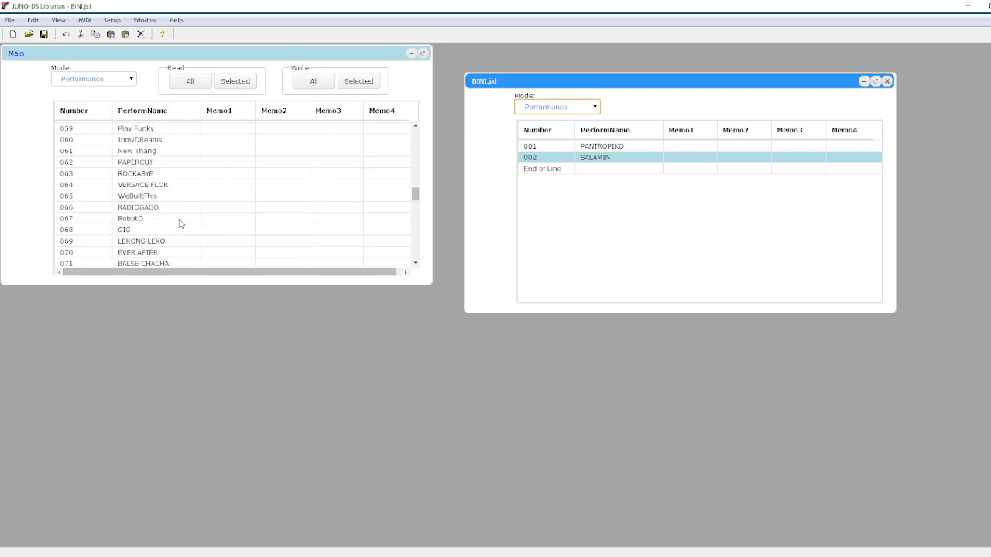
# Load all performances from the JUNO-DS user area into the Main list and locate the free INIT PERFORM slots
pyautogui.click(193, 81)
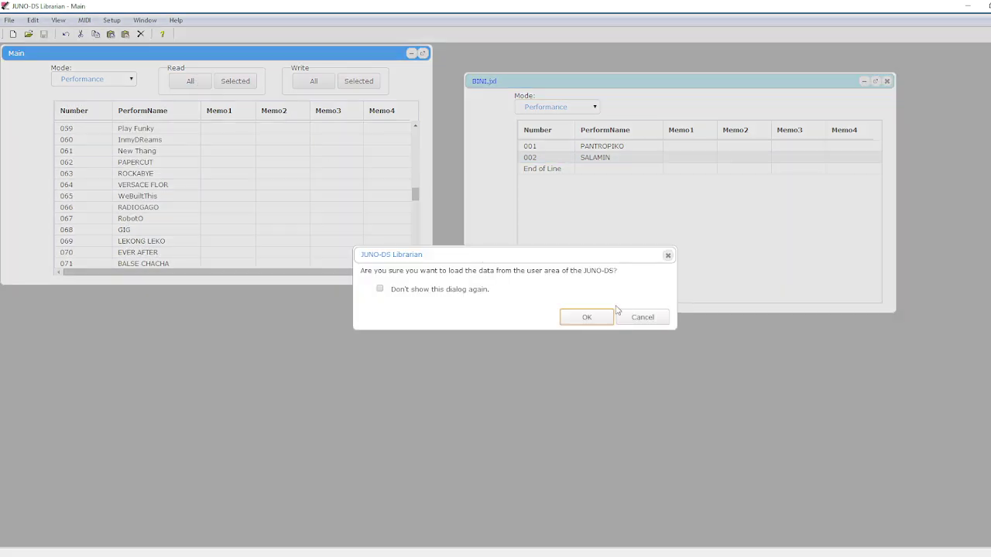
pyautogui.click(587, 317)
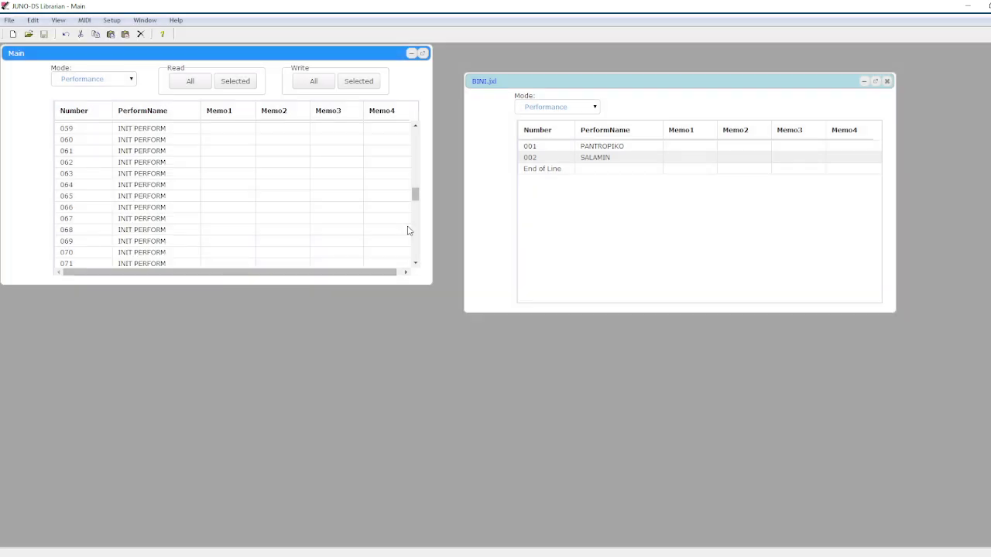
pyautogui.scroll(19, 188, 195)
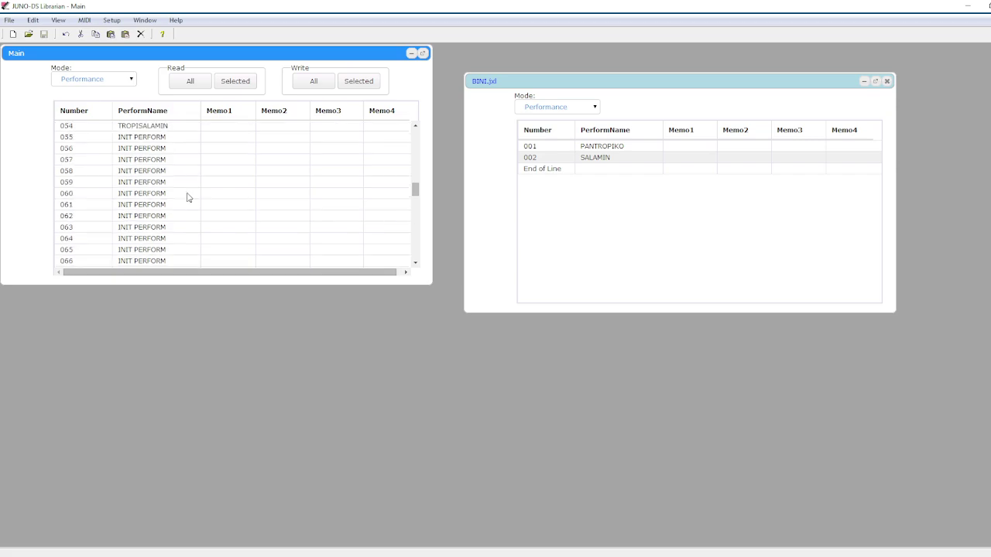
pyautogui.scroll(-15, 197, 195)
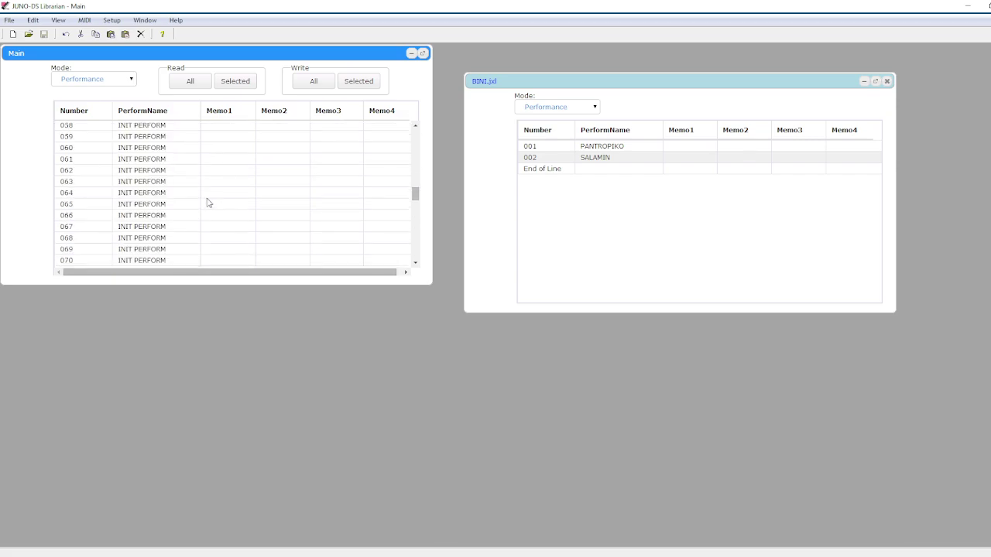
pyautogui.scroll(10, 204, 200)
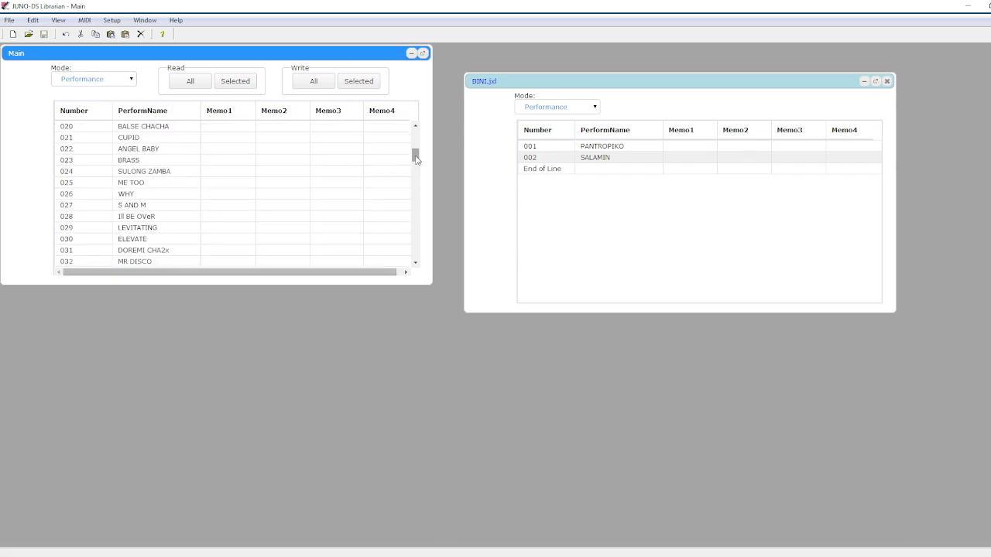
pyautogui.moveTo(416, 155); pyautogui.dragTo(415, 186)
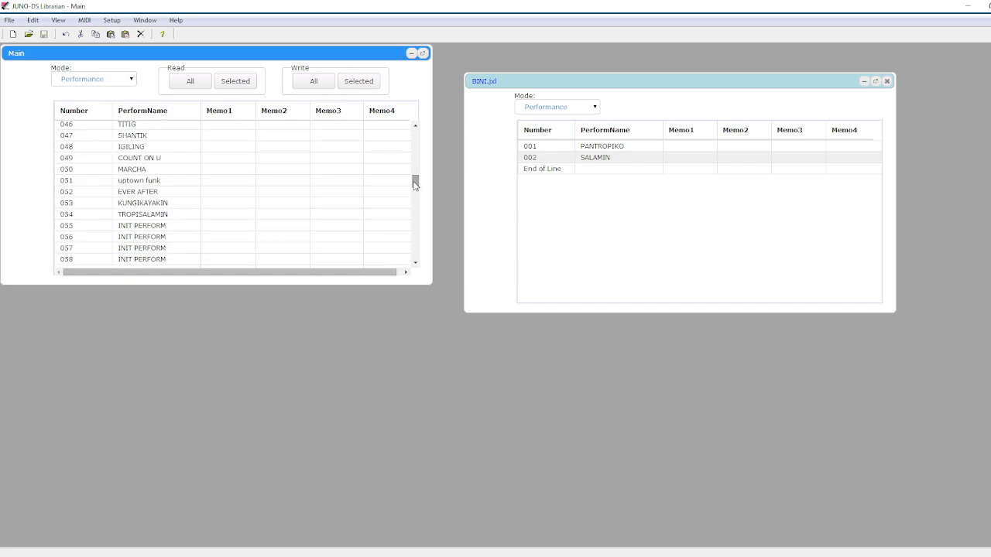
pyautogui.click(593, 145)
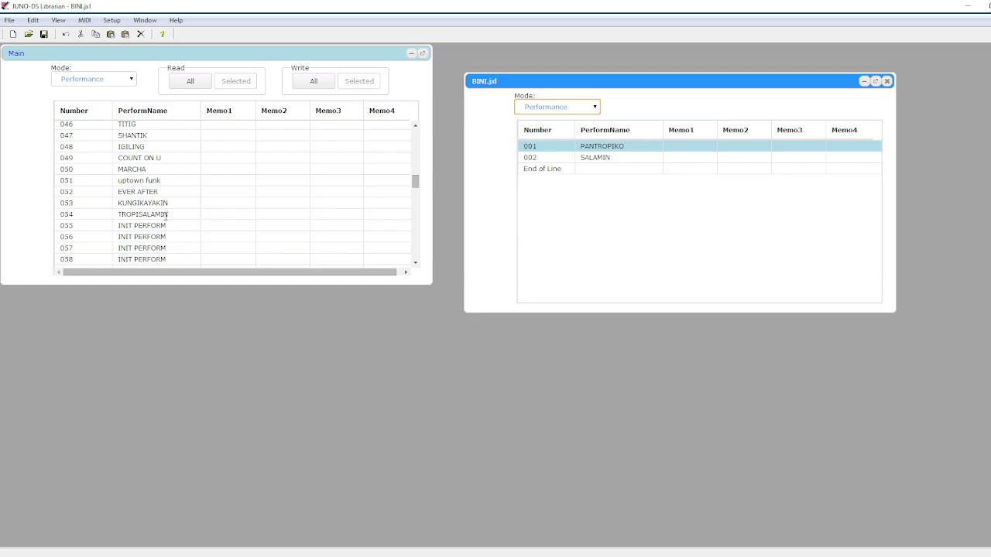
pyautogui.click(174, 217)
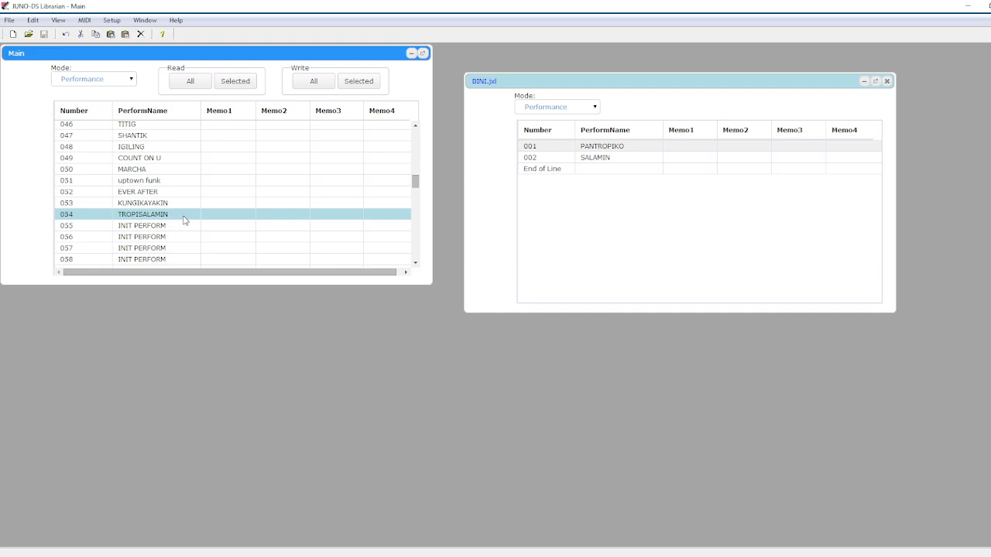
pyautogui.hotkey('ctrl', 'v')
pyautogui.press('Delete')
# Copy the PANTROPIKO performance from the BINI library file into the INIT PERFORM slot 055 of the Main list
pyautogui.click(608, 157)
pyautogui.click(616, 147)
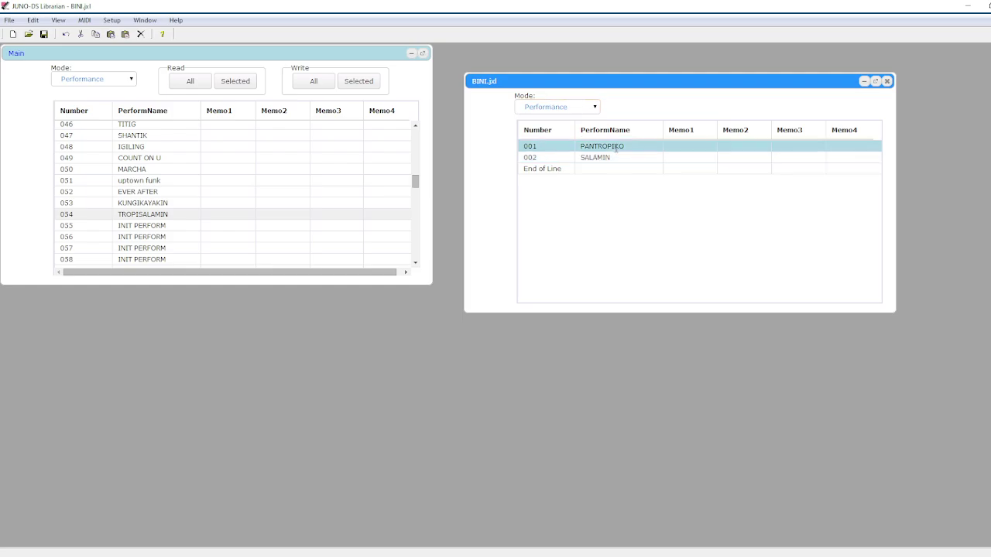
pyautogui.click(161, 225)
pyautogui.hotkey('ctrl', 'v')
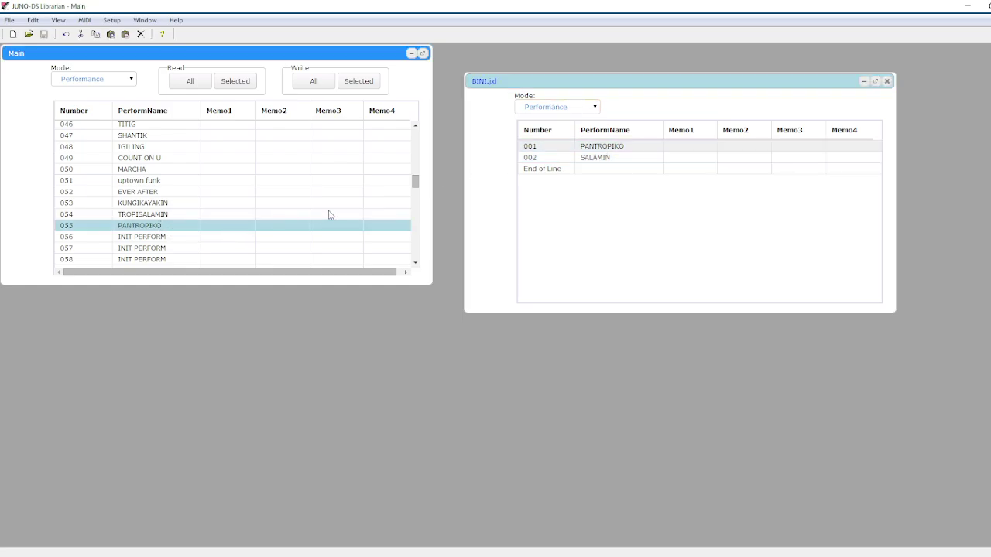
# Copy the SALAMIN performance from the BINI library file into the INIT PERFORM slot 056 of the Main list
pyautogui.click(619, 159)
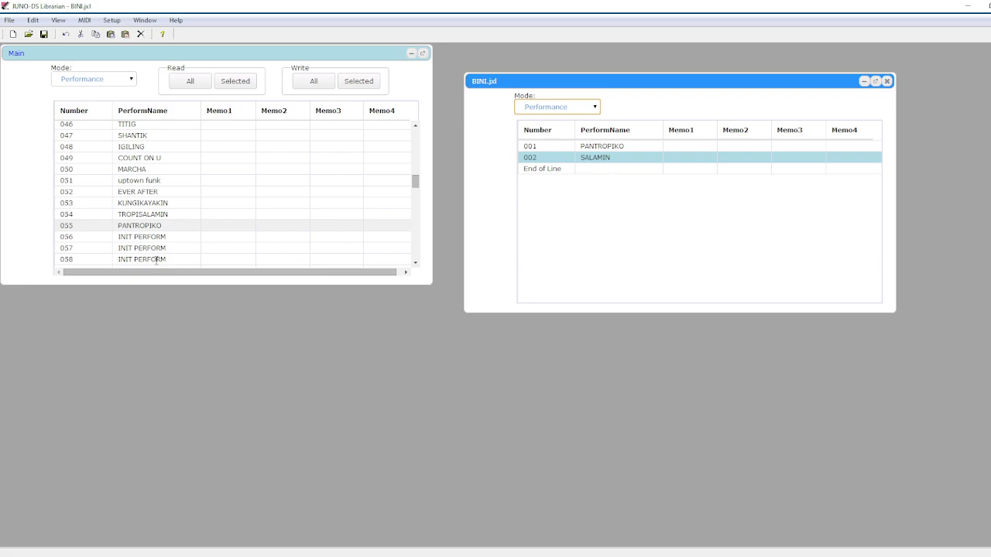
pyautogui.click(164, 237)
pyautogui.write('SALAMIN')
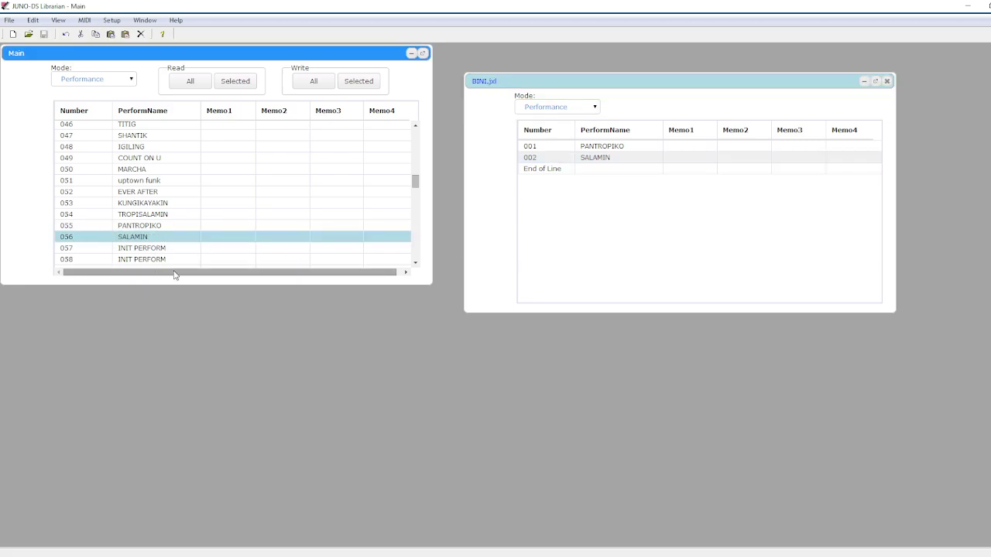
# Switch both the Main list and the BINI library file to Patch mode
pyautogui.click(131, 81)
pyautogui.click(98, 98)
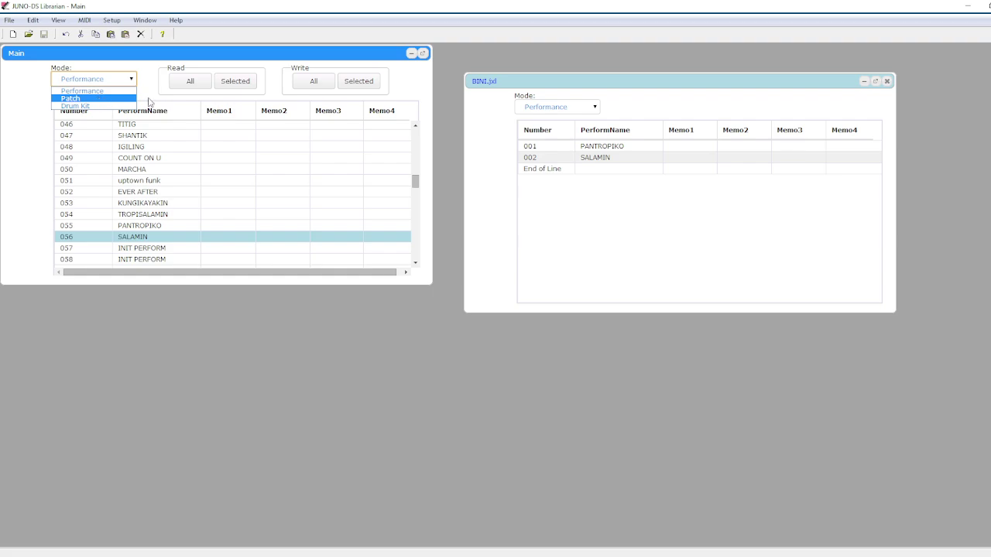
pyautogui.click(562, 107)
pyautogui.click(556, 127)
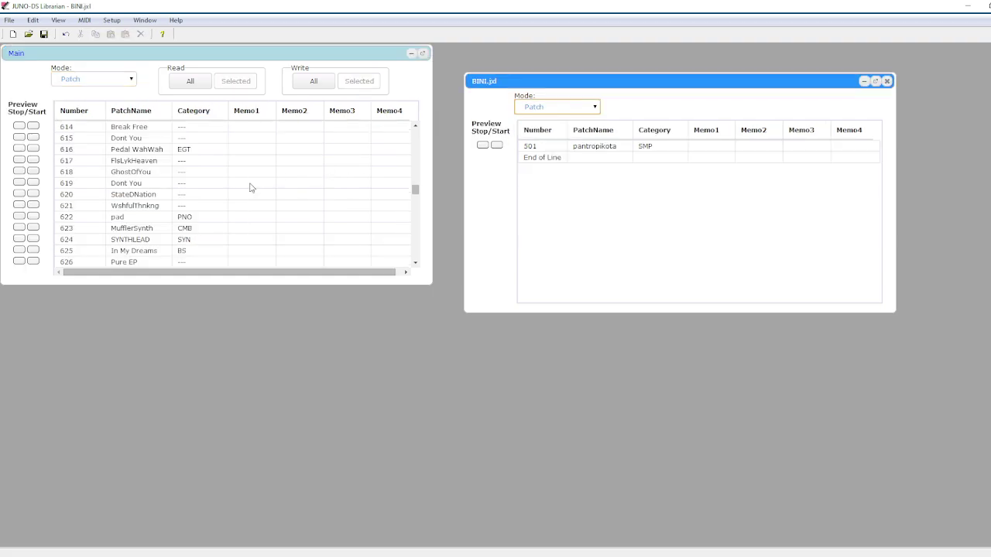
# Copy the pantropikota patch from the BINI library file into the INIT PATCH slot 659 of the Main list
pyautogui.scroll(-20, 244, 194)
pyautogui.scroll(13, 242, 196)
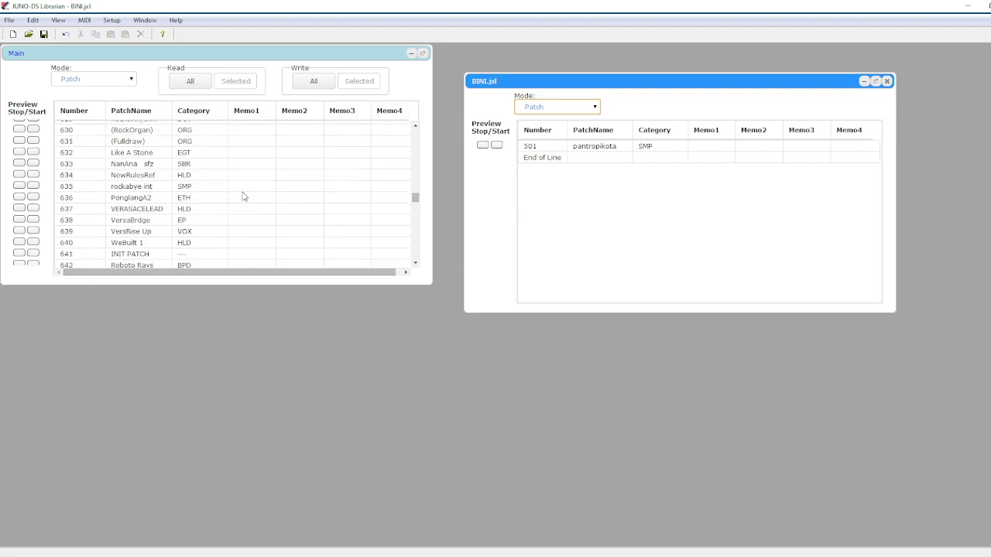
pyautogui.click(596, 146)
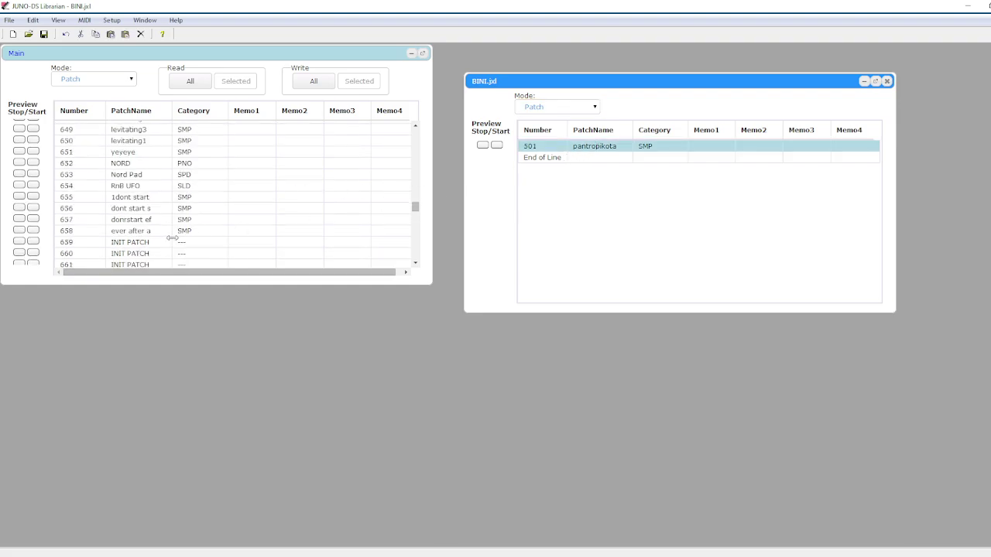
pyautogui.click(147, 242)
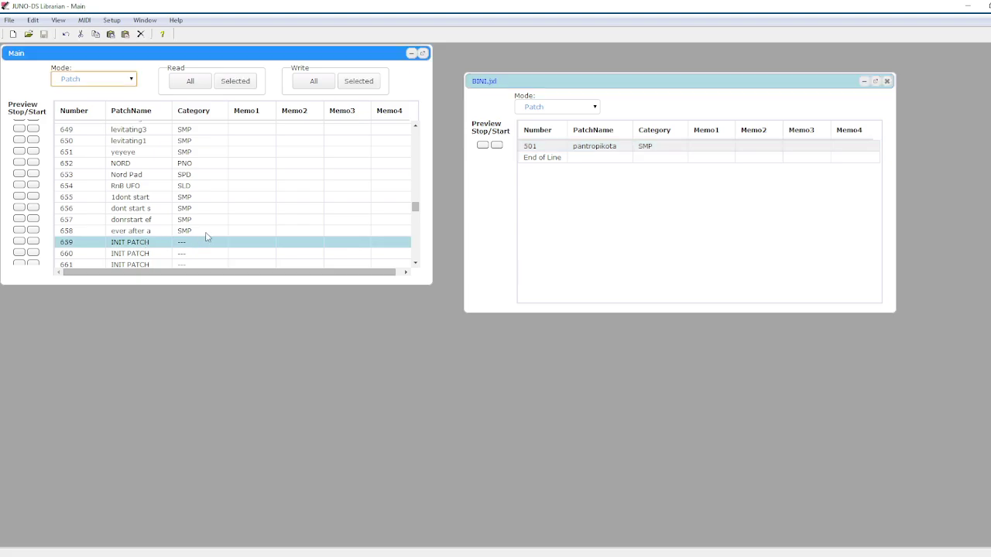
pyautogui.hotkey('ctrl', 'v')
# Write all patches of the Main list to the JUNO-DS keyboard
pyautogui.click(322, 84)
pyautogui.click(587, 318)
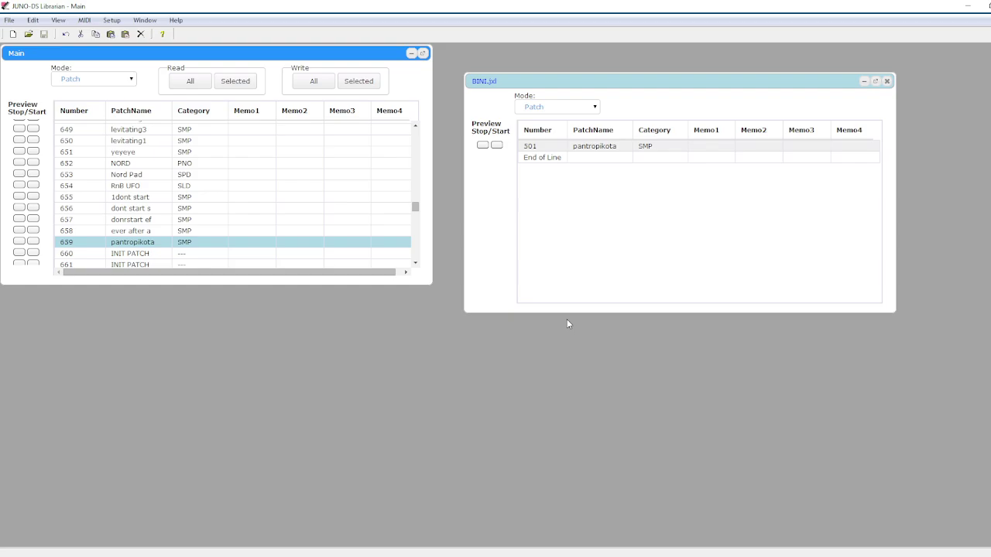
pyautogui.scroll(-4, 299, 220)
pyautogui.scroll(17, 299, 219)
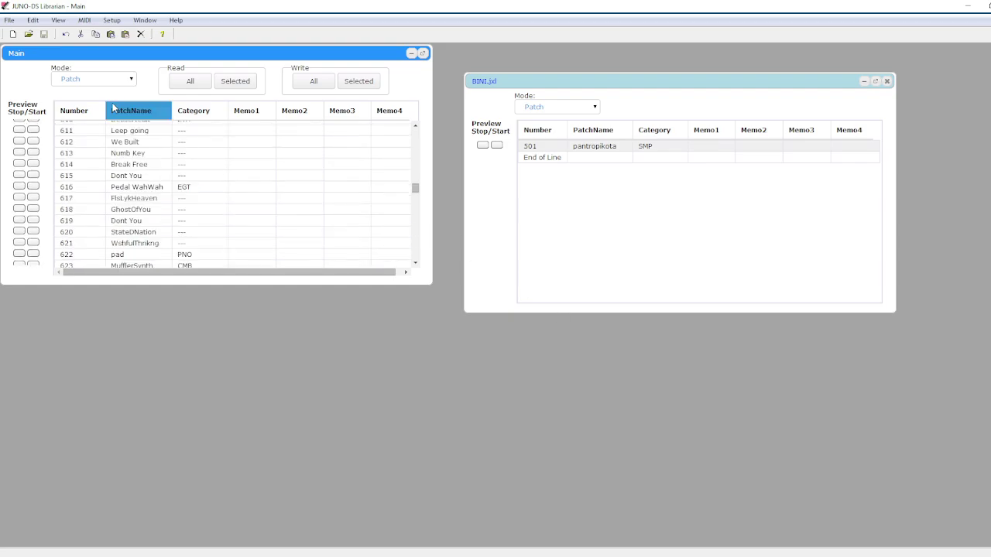
# Switch the Main list and the BINI library file back to Performance mode
pyautogui.click(97, 80)
pyautogui.click(96, 93)
pyautogui.click(113, 81)
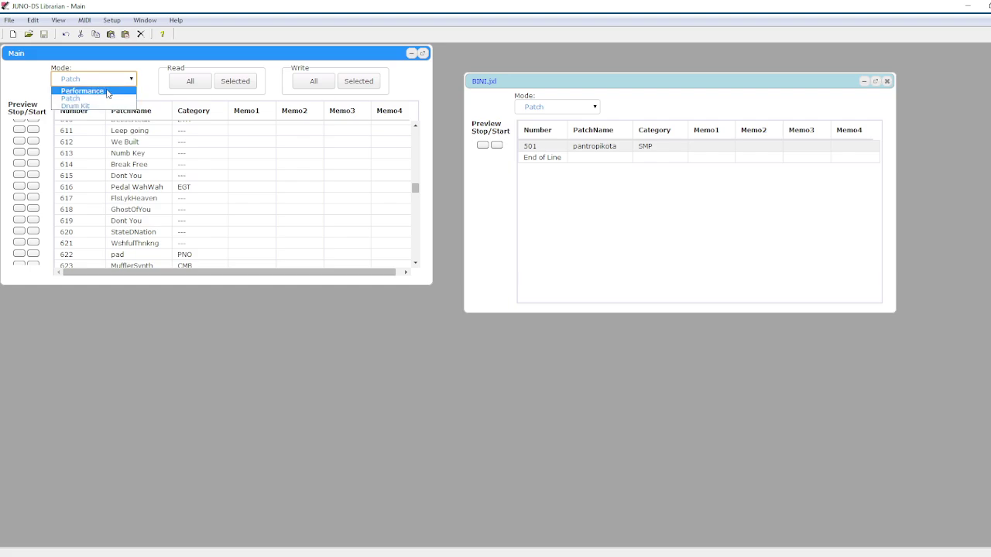
pyautogui.click(104, 93)
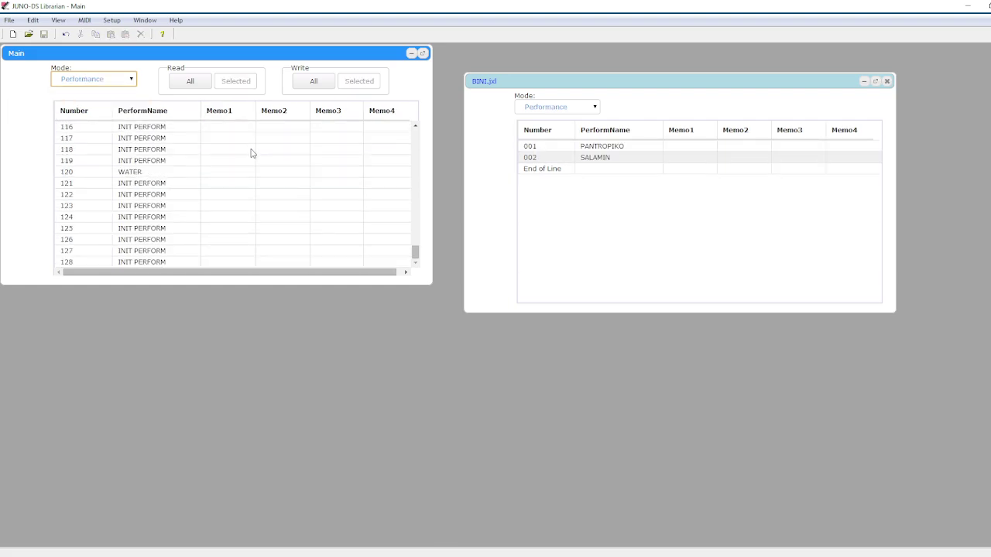
# Check the copied PANTROPIKO and SALAMIN entries in the Main list and write all performances to the JUNO-DS keyboard
pyautogui.scroll(20, 250, 153)
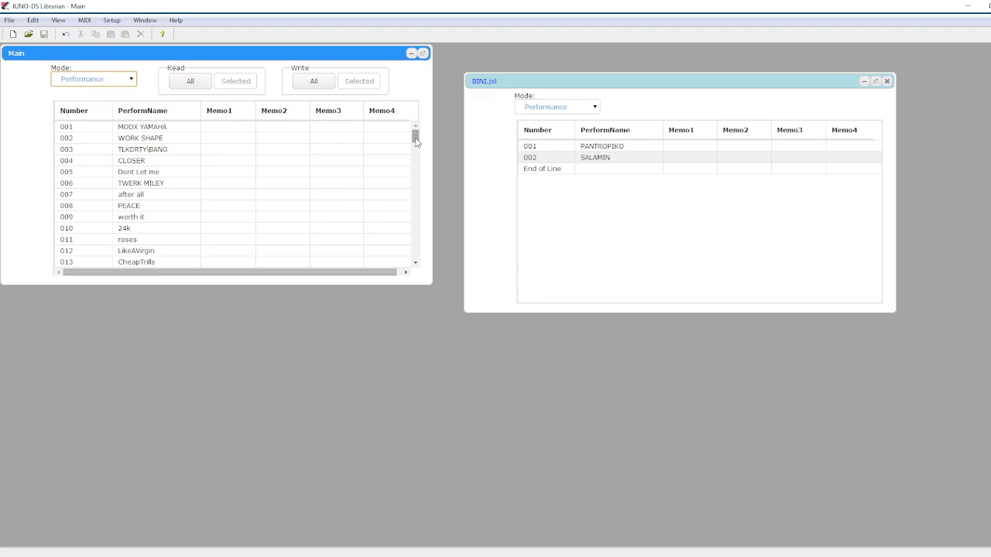
pyautogui.moveTo(416, 137); pyautogui.dragTo(414, 188)
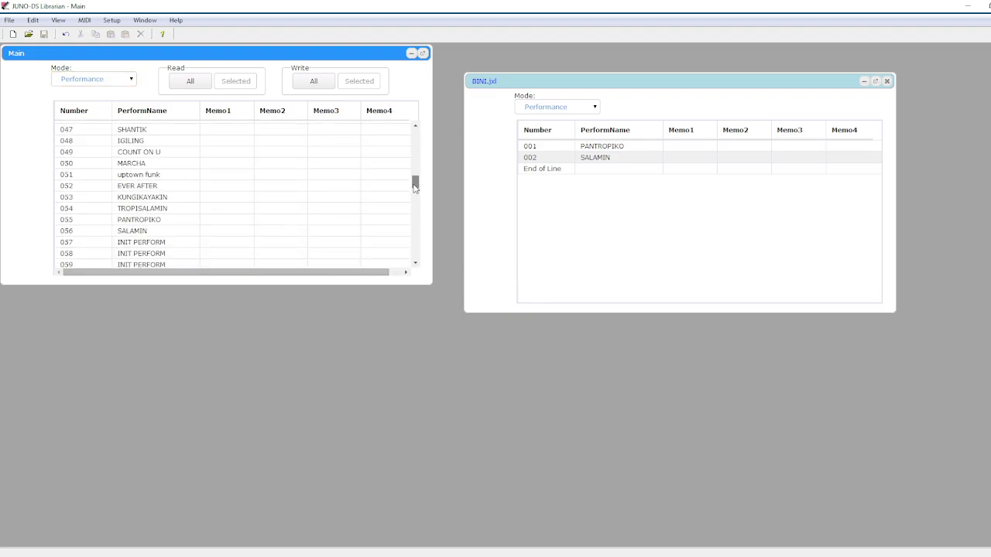
pyautogui.click(318, 83)
pyautogui.click(586, 317)
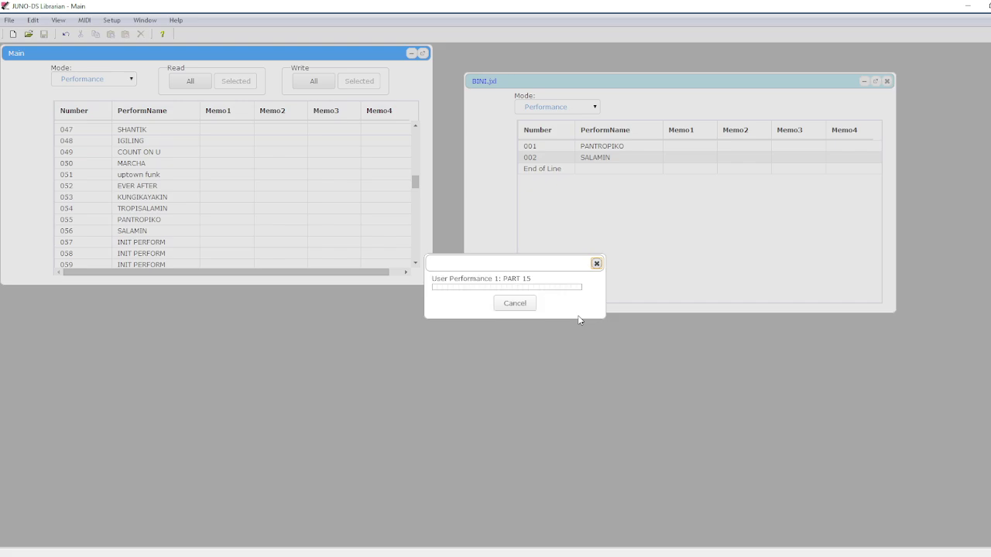